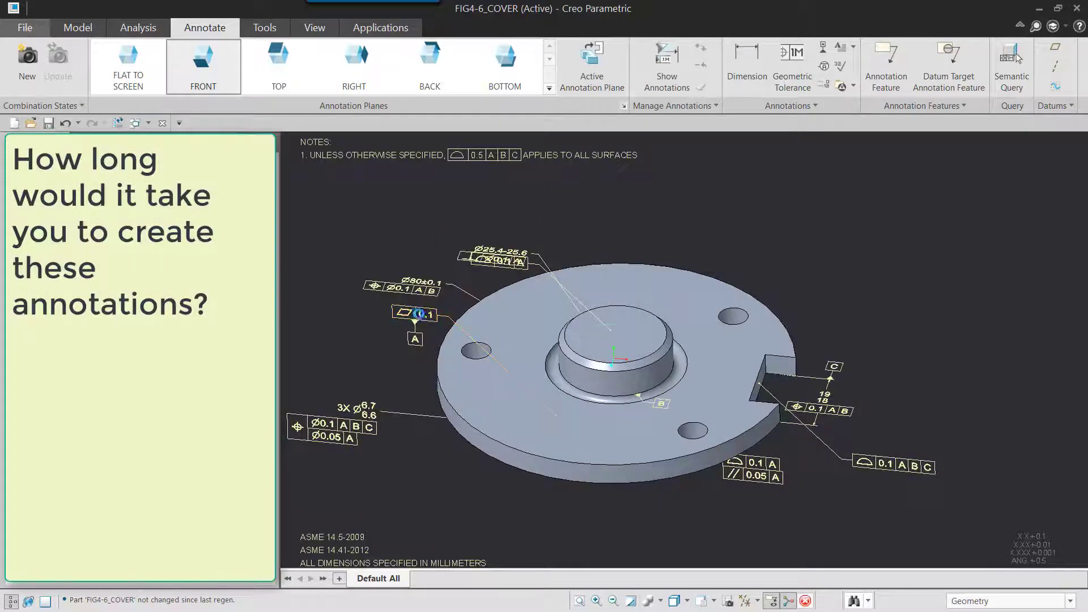
# Review the finished flatness and 3X Ø6.7 hole callouts, then launch the GD&T Advisor
pyautogui.click(418, 313)
pyautogui.moveTo(859, 317); pyautogui.dragTo(859, 352, button='middle')
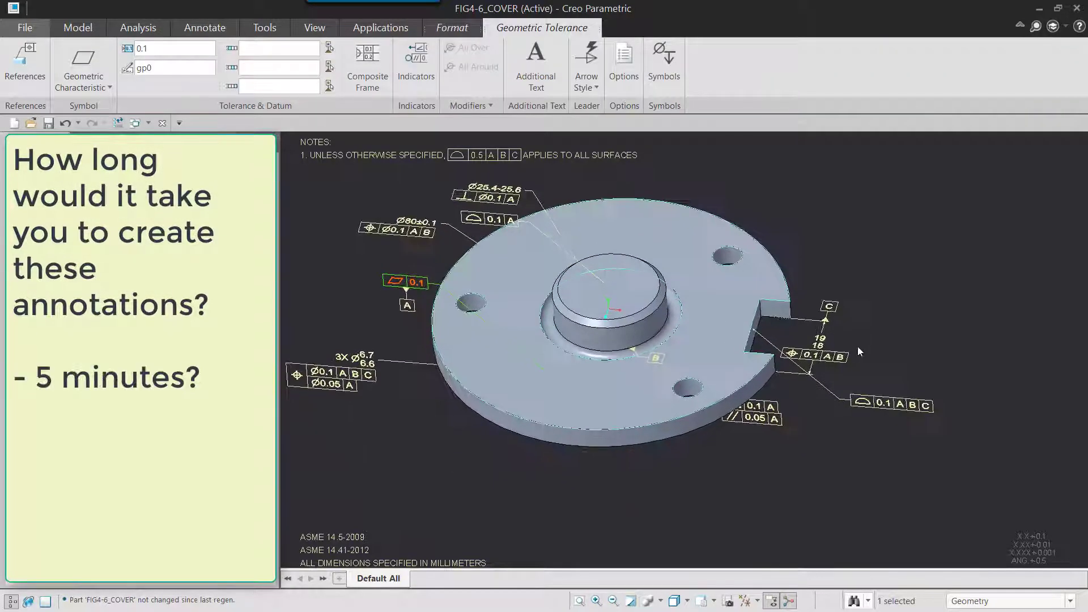
pyautogui.middleClick(822, 345)
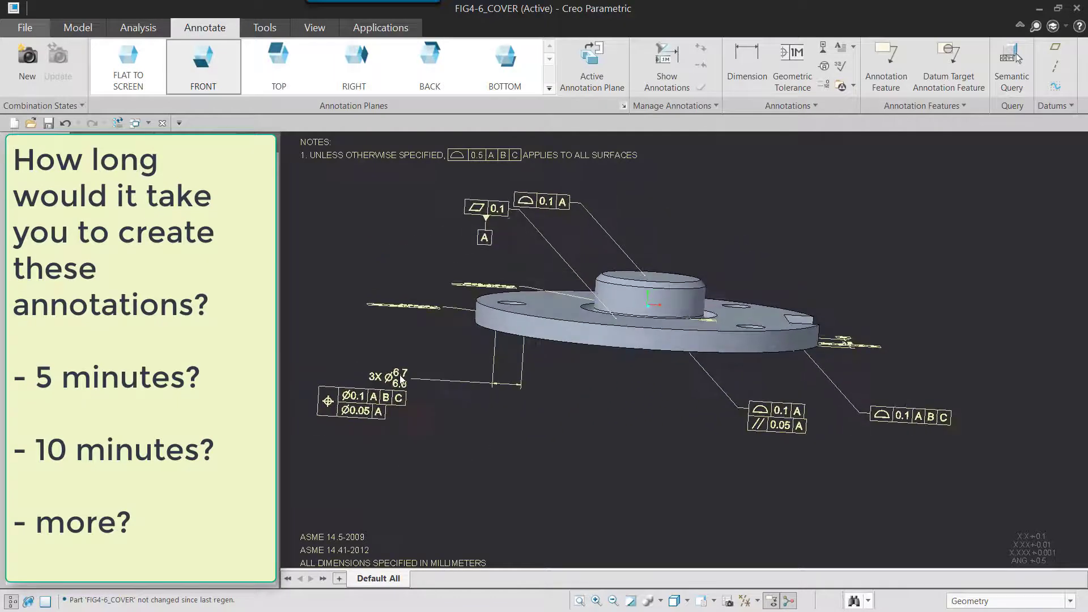
pyautogui.click(400, 378)
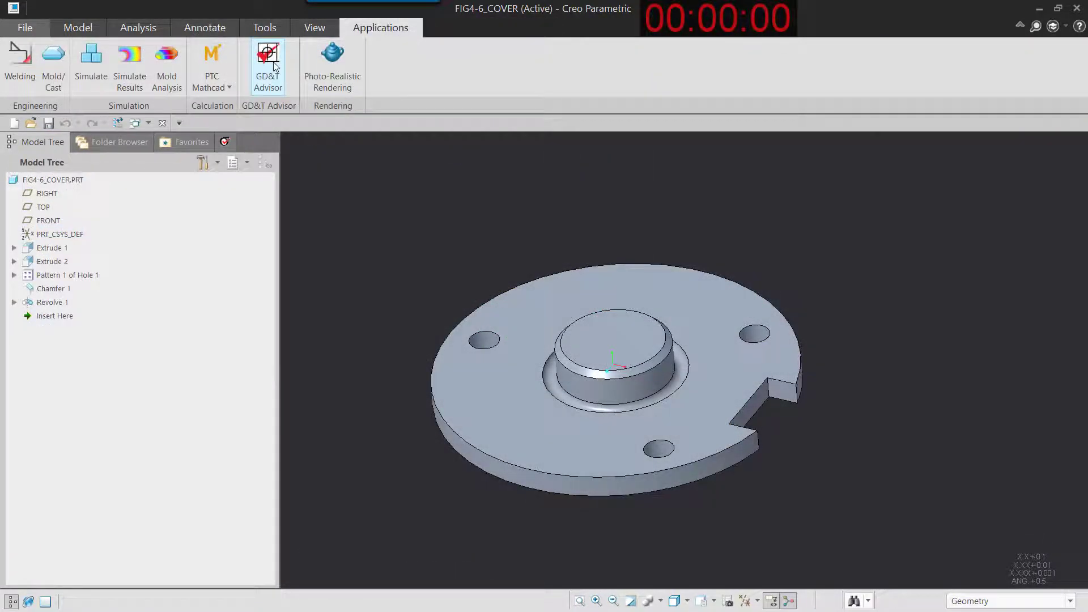
pyautogui.click(274, 63)
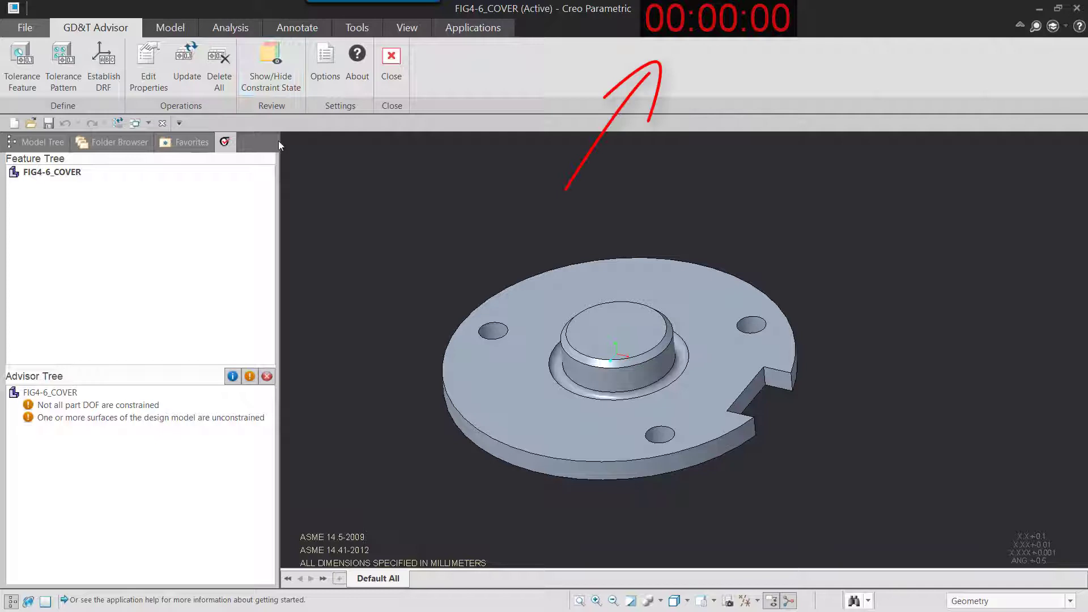
# Define the flange's top face as planar datum A with 0.1 flatness
pyautogui.click(22, 65)
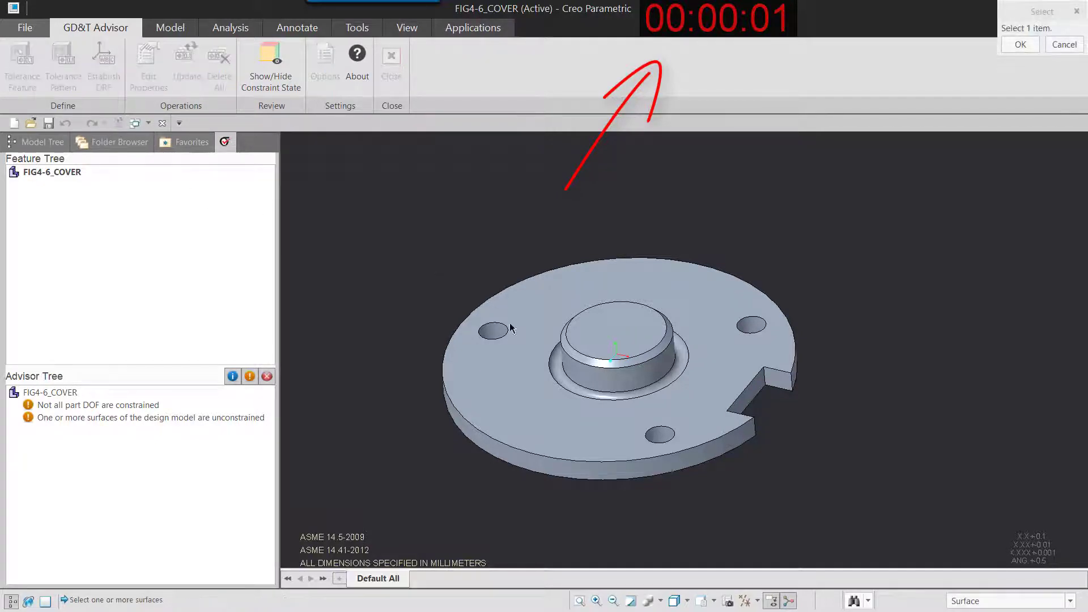
pyautogui.click(547, 403)
pyautogui.click(981, 188)
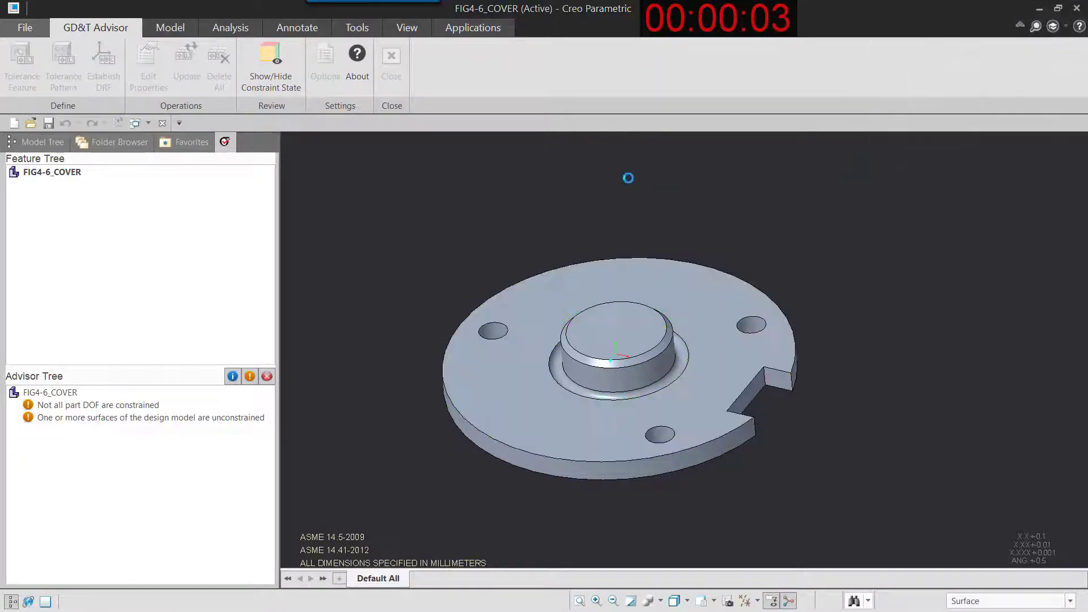
pyautogui.click(275, 49)
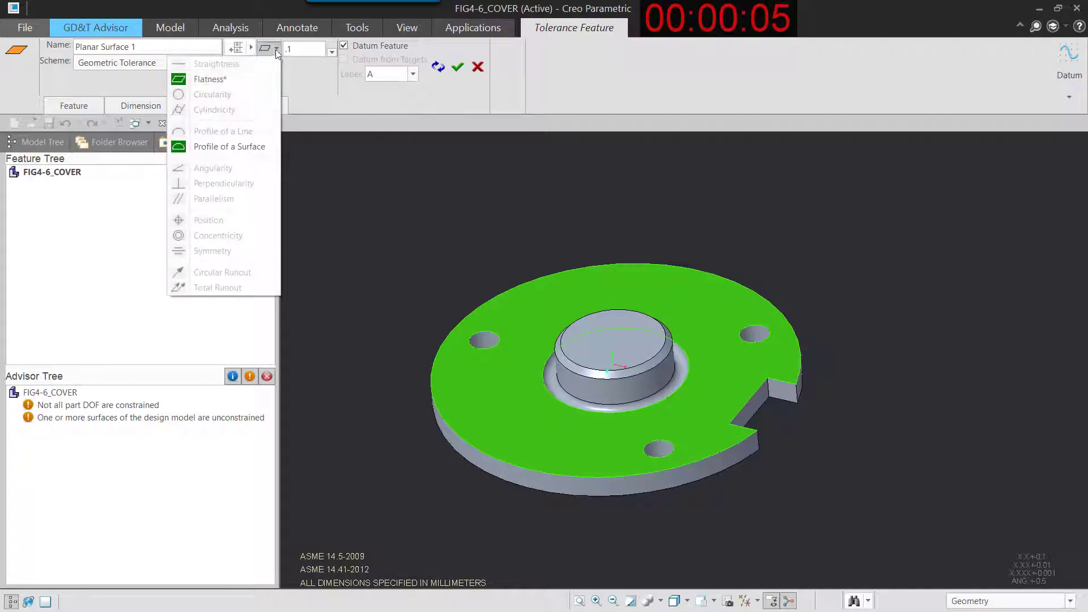
pyautogui.click(417, 76)
pyautogui.click(415, 74)
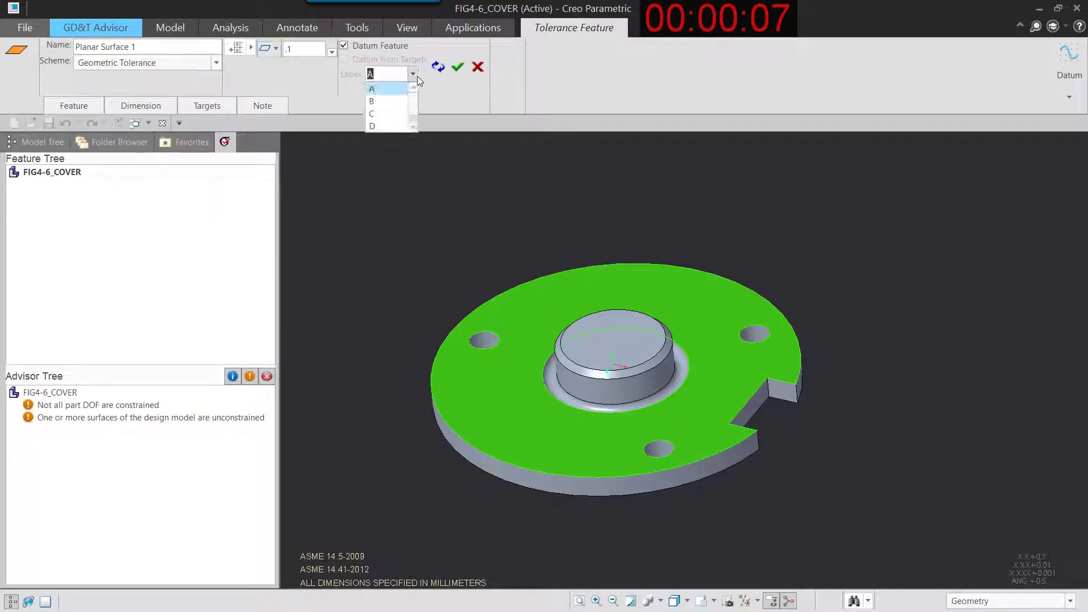
pyautogui.click(415, 74)
pyautogui.click(438, 69)
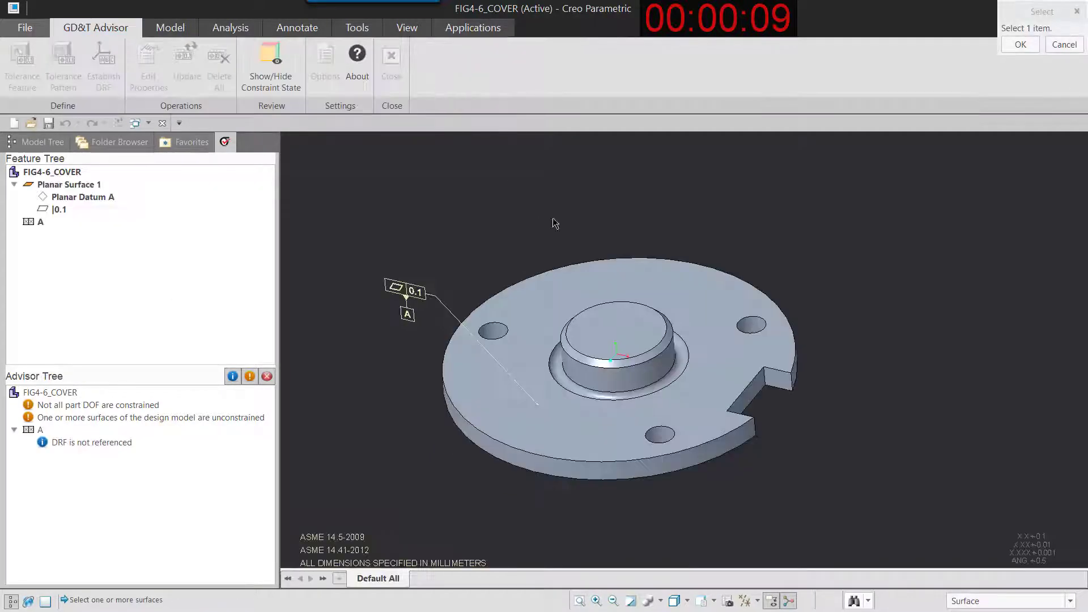
# Make the shaft surface datum B and the slot, typed as Slot, datum C
pyautogui.click(652, 374)
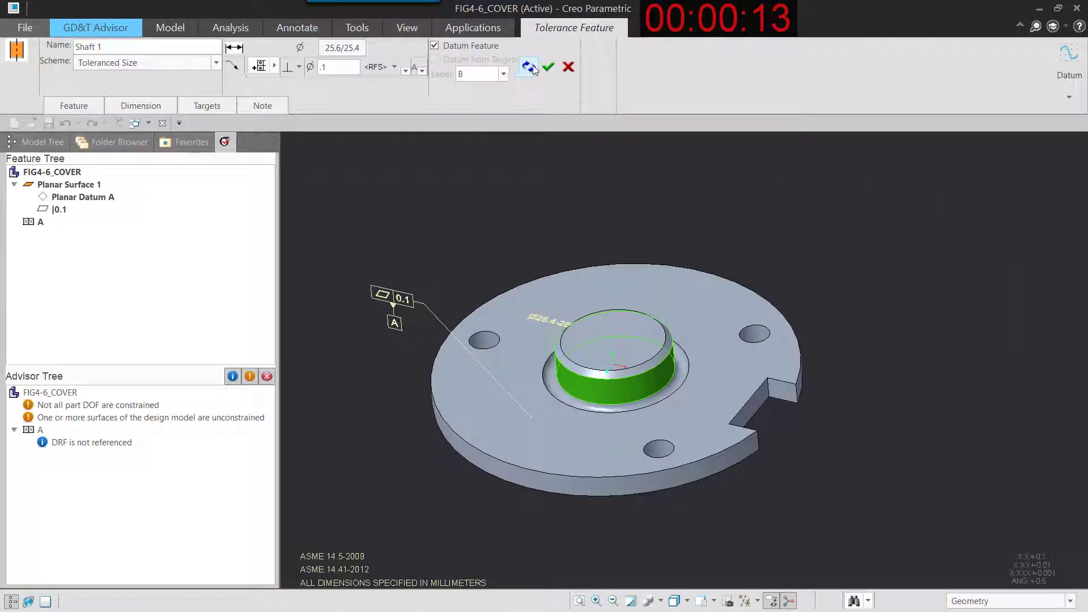
pyautogui.click(532, 68)
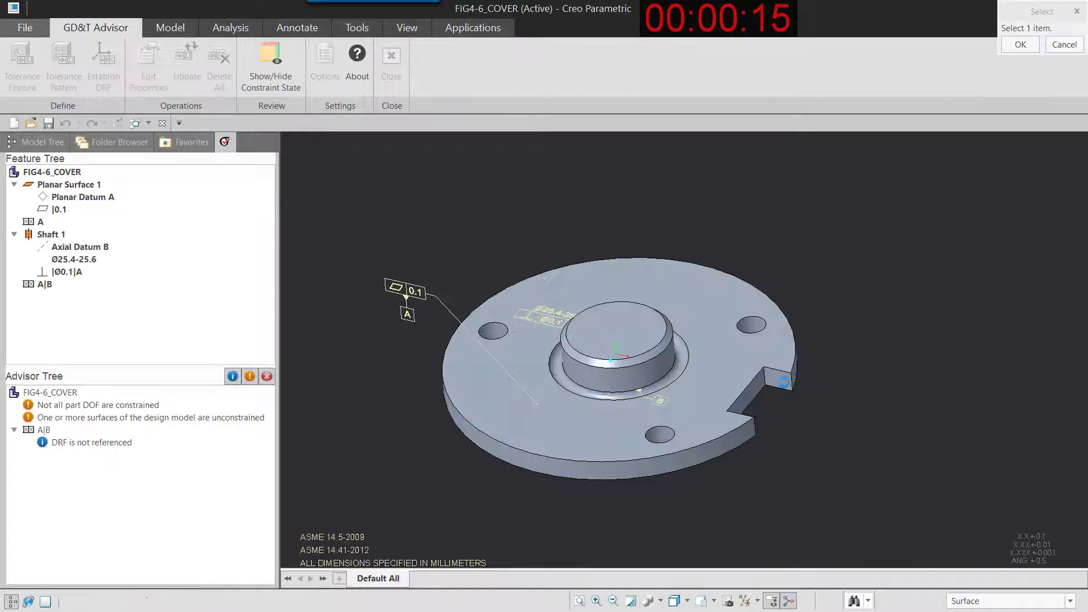
pyautogui.click(784, 383)
pyautogui.click(1066, 76)
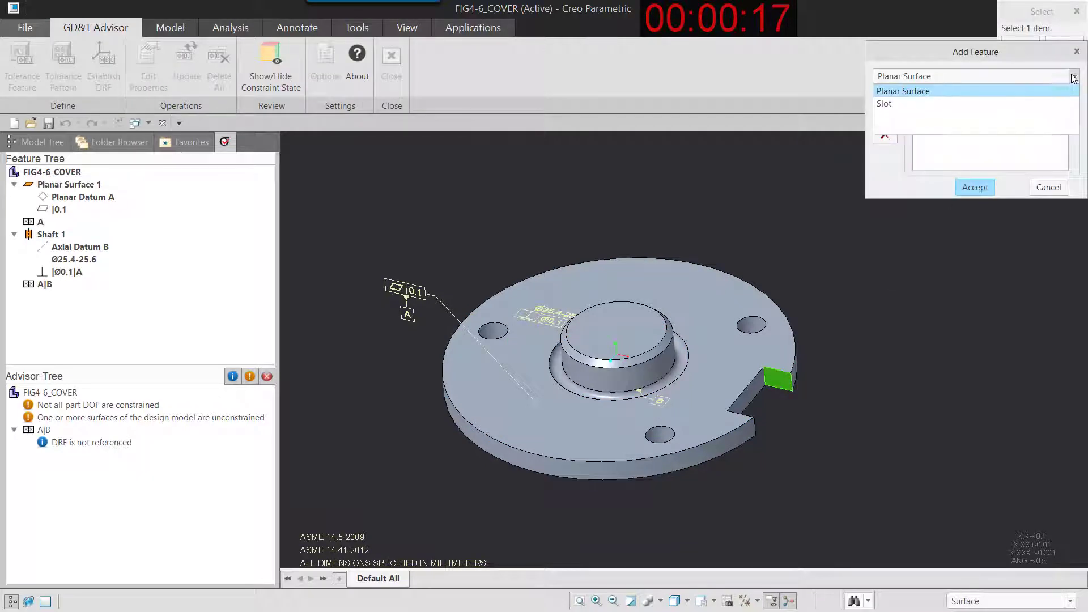
pyautogui.click(1053, 102)
pyautogui.click(970, 185)
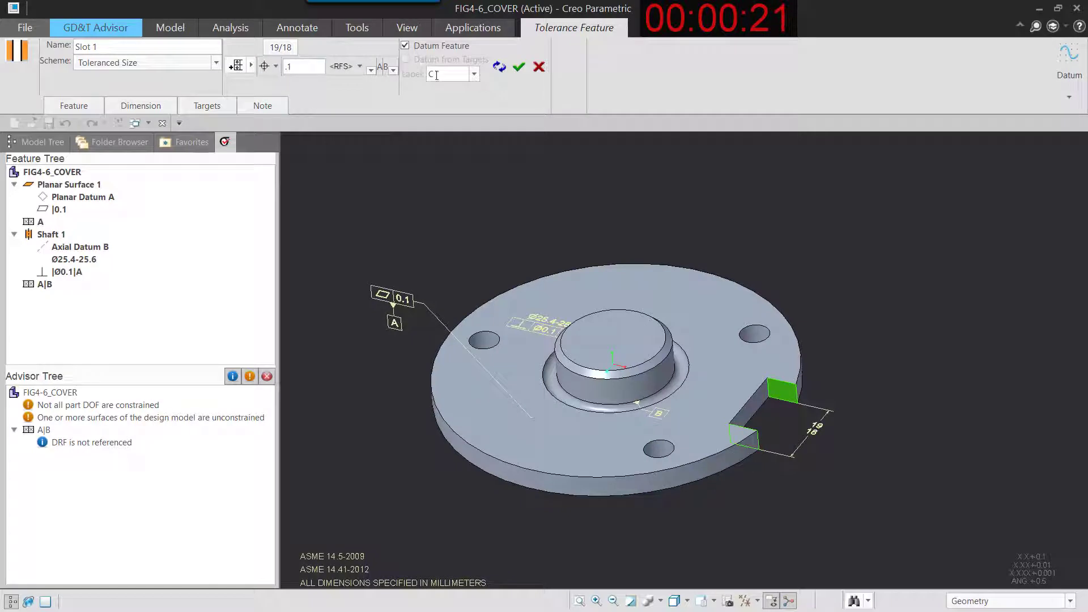
pyautogui.click(518, 68)
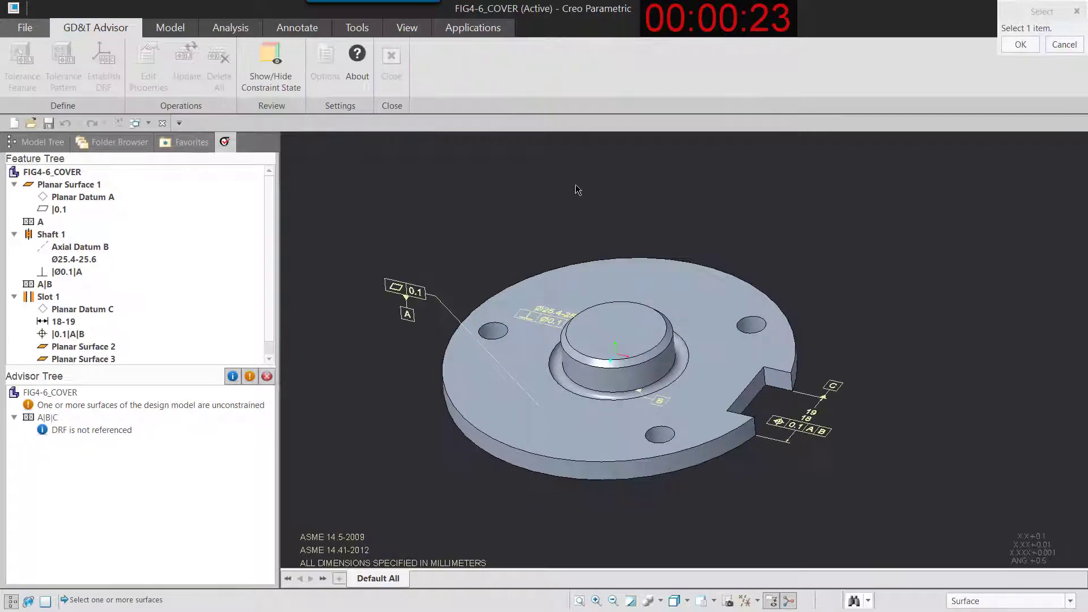
# Give the shaft's top face a 0.1 surface profile tolerance to A
pyautogui.click(614, 333)
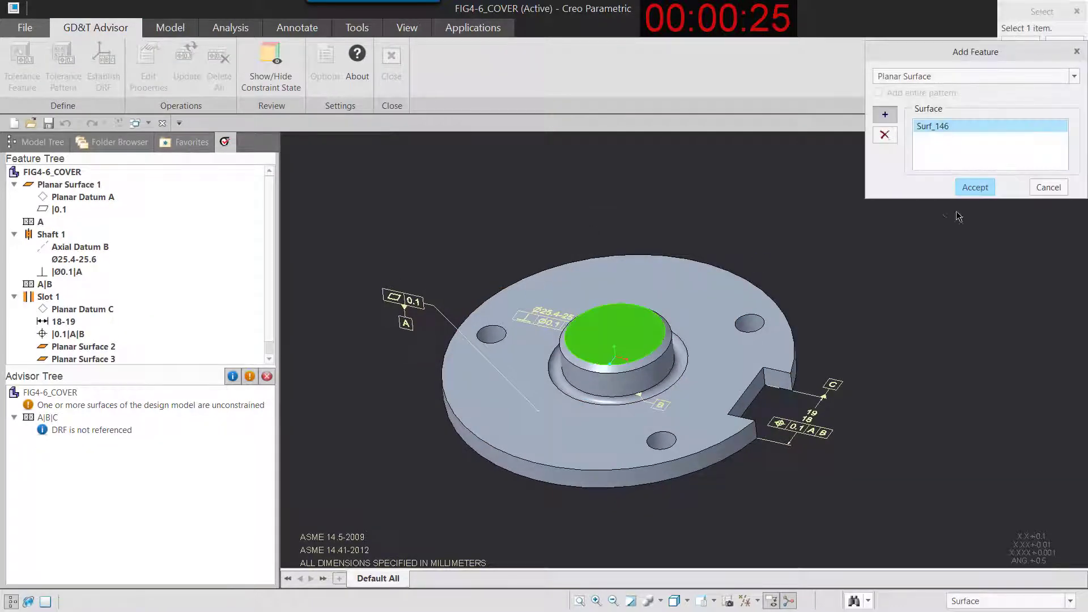
pyautogui.click(975, 187)
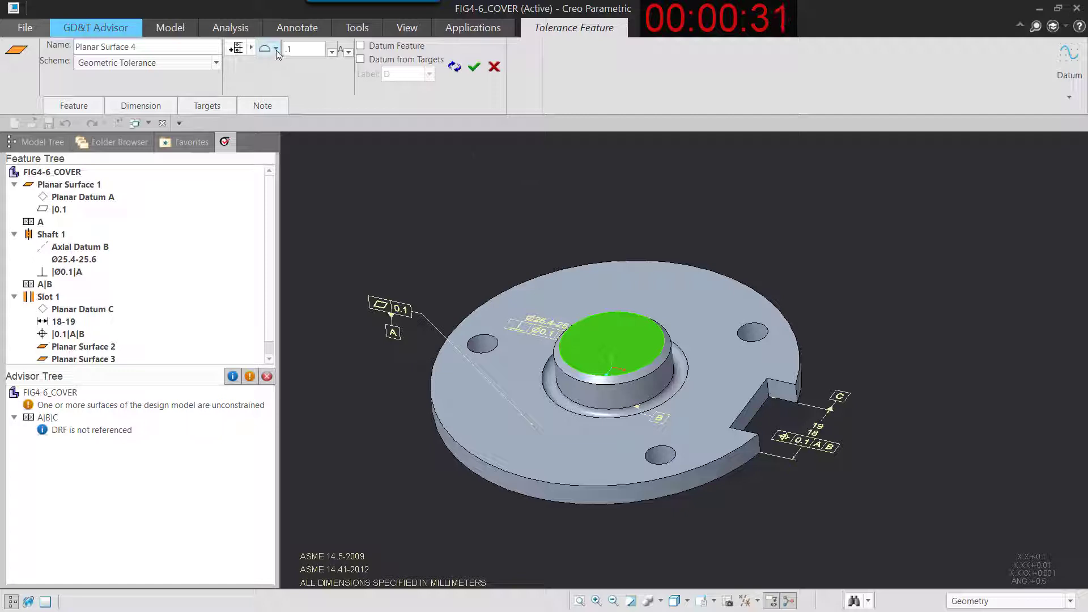
pyautogui.click(456, 68)
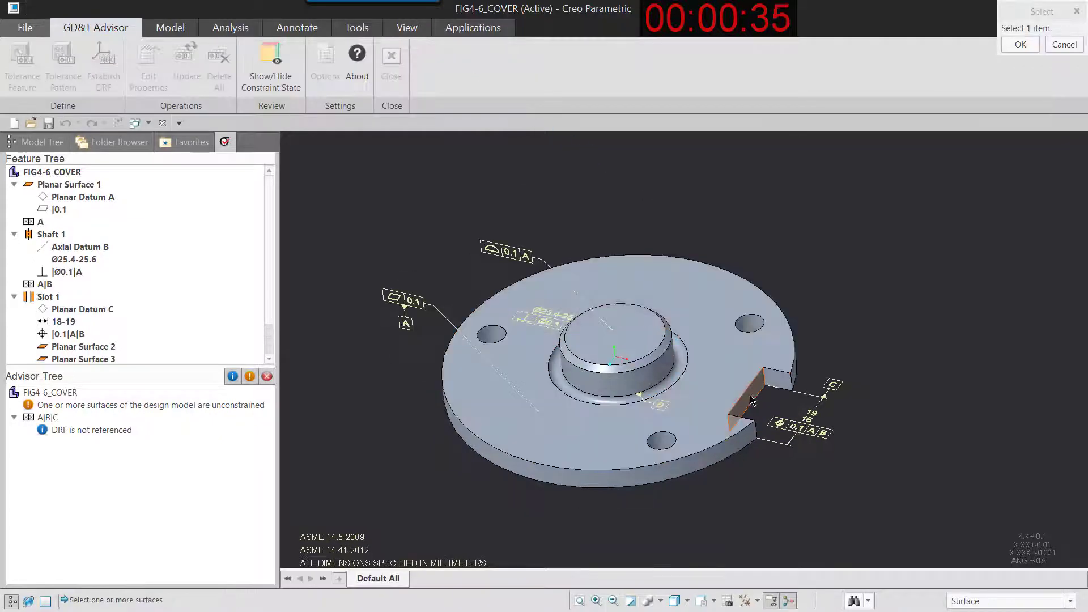
# Give the face beside the slot a 0.1 surface profile tolerance to A|B|C
pyautogui.click(751, 400)
pyautogui.click(979, 186)
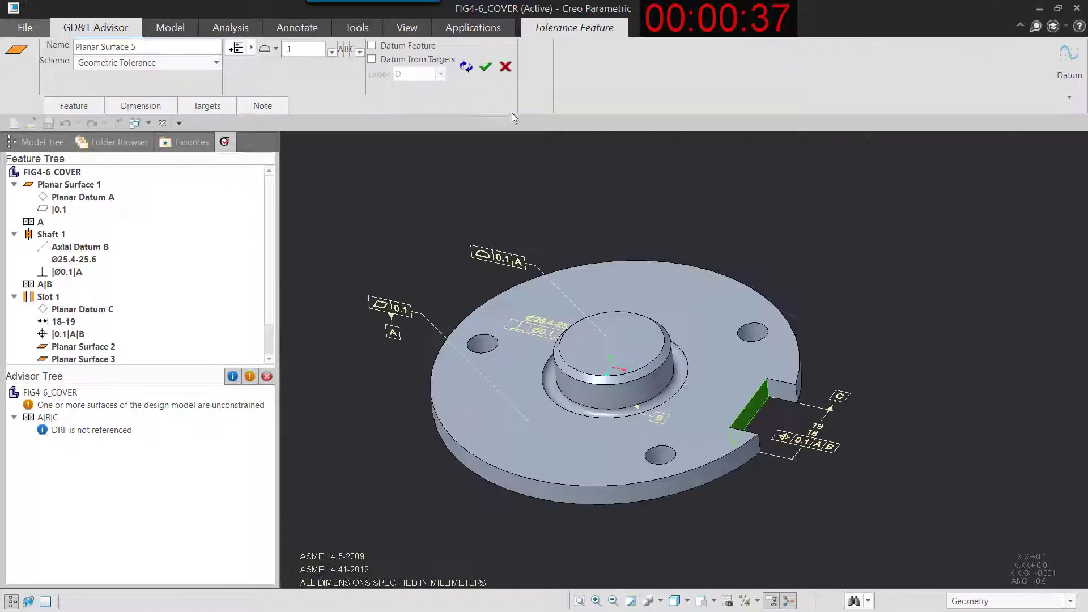
pyautogui.click(465, 68)
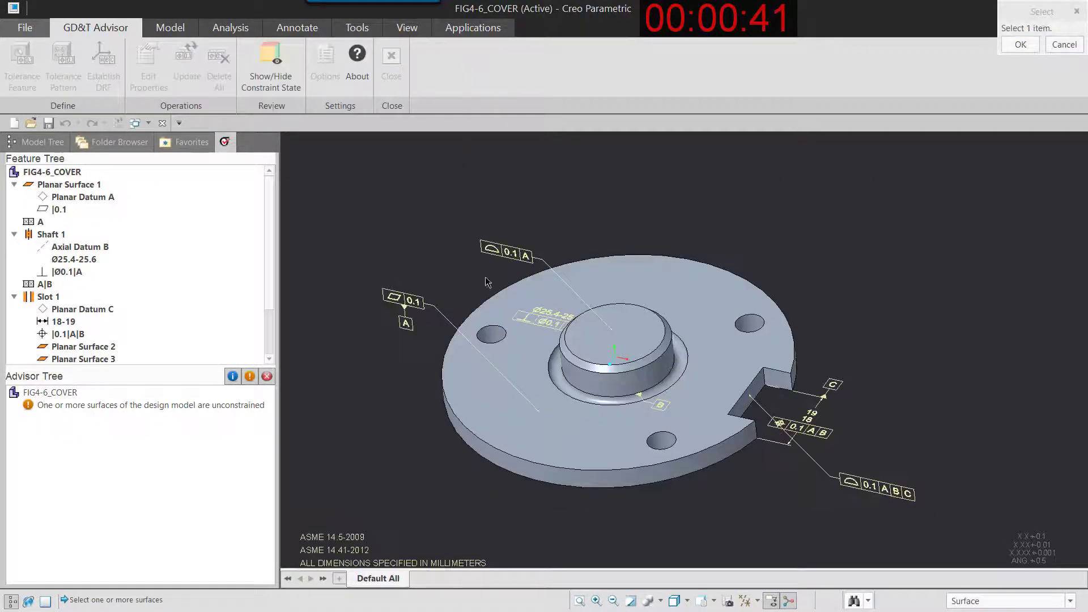
# Apply a composite position frame to the whole three-hole pattern, with the lower row referencing datum A
pyautogui.click(493, 335)
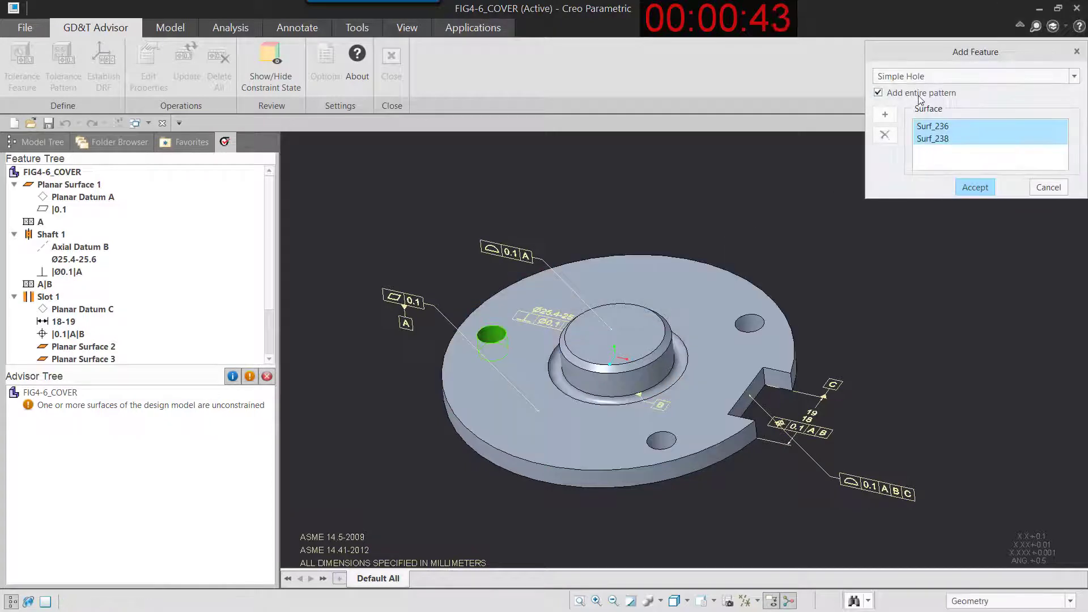
pyautogui.click(967, 189)
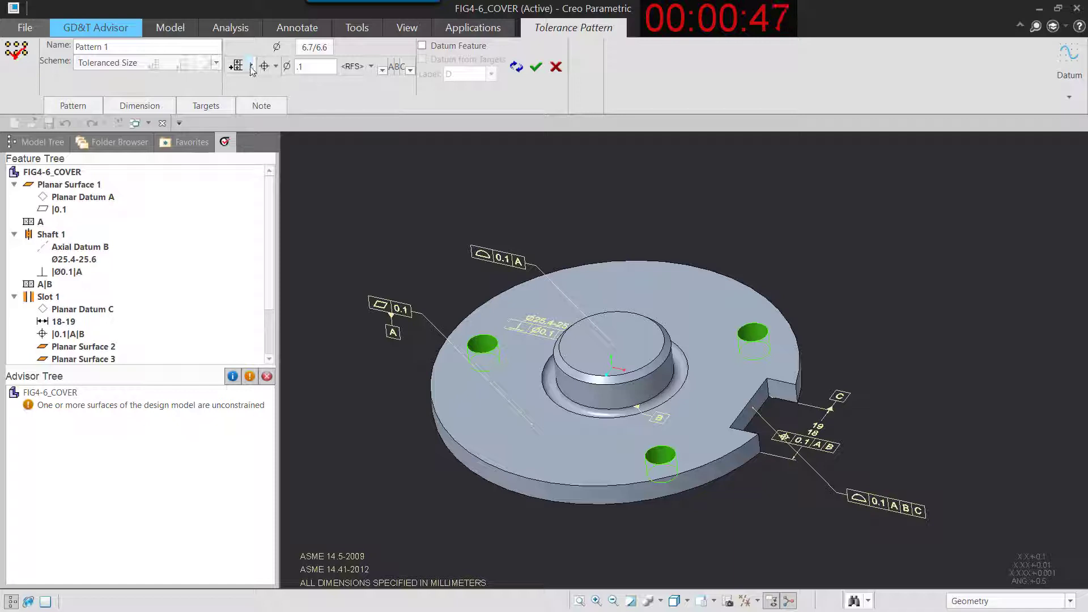
pyautogui.click(236, 66)
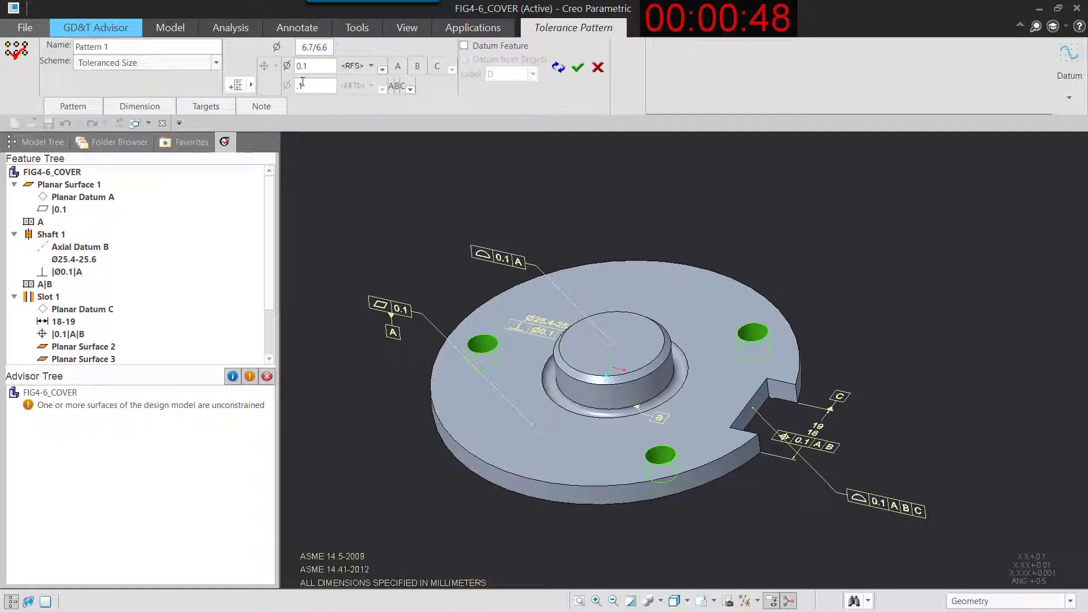
pyautogui.click(411, 90)
pyautogui.click(373, 131)
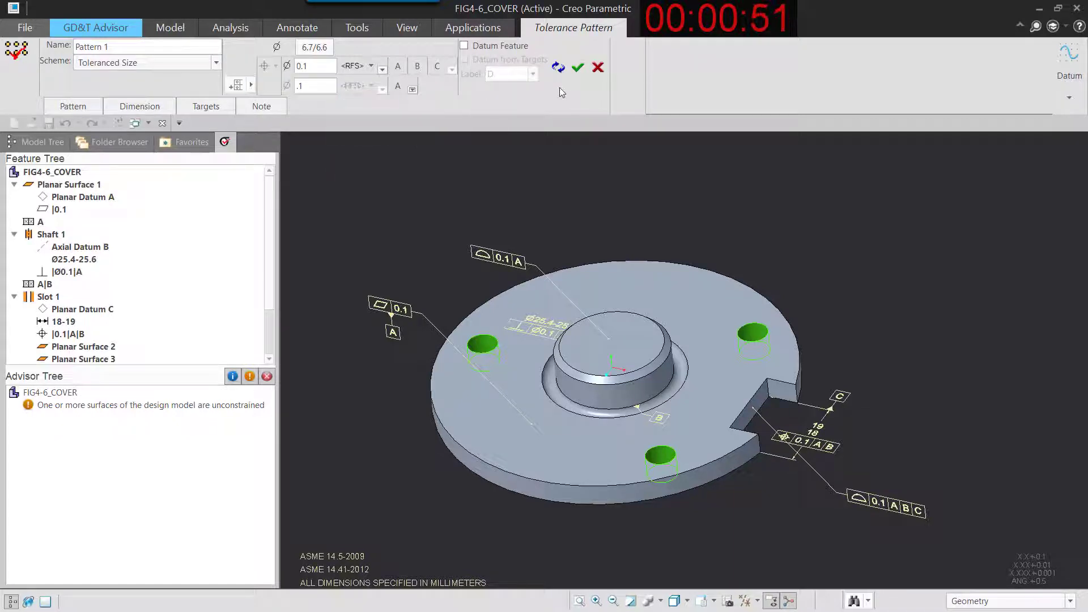
pyautogui.click(558, 67)
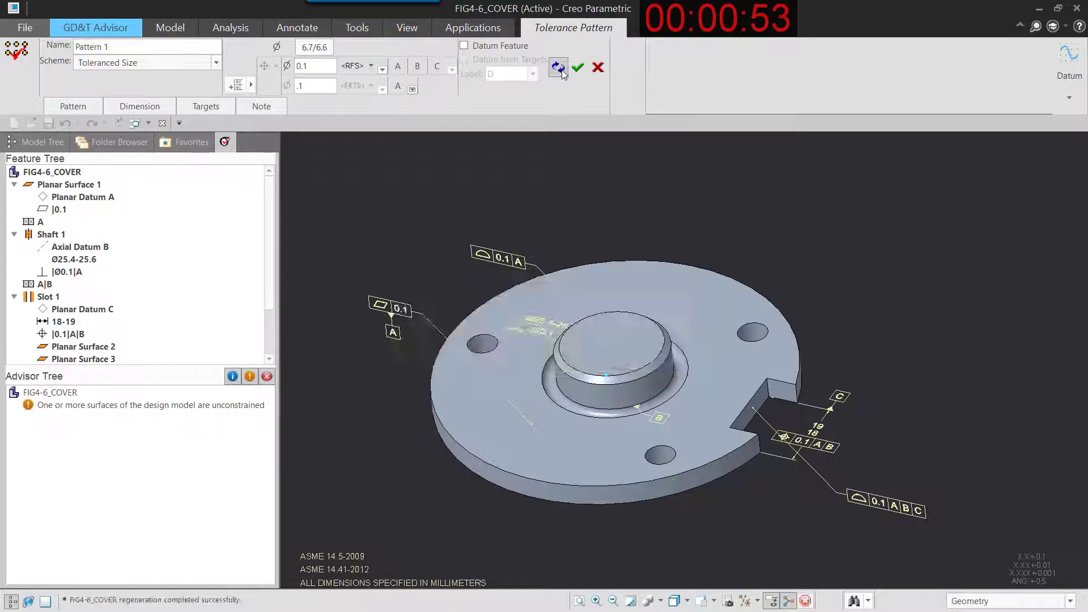
# Give the bottom face a 0.1 surface profile to A plus a 0.1 parallelism to A
pyautogui.moveTo(591, 161); pyautogui.dragTo(624, 338, button='middle')
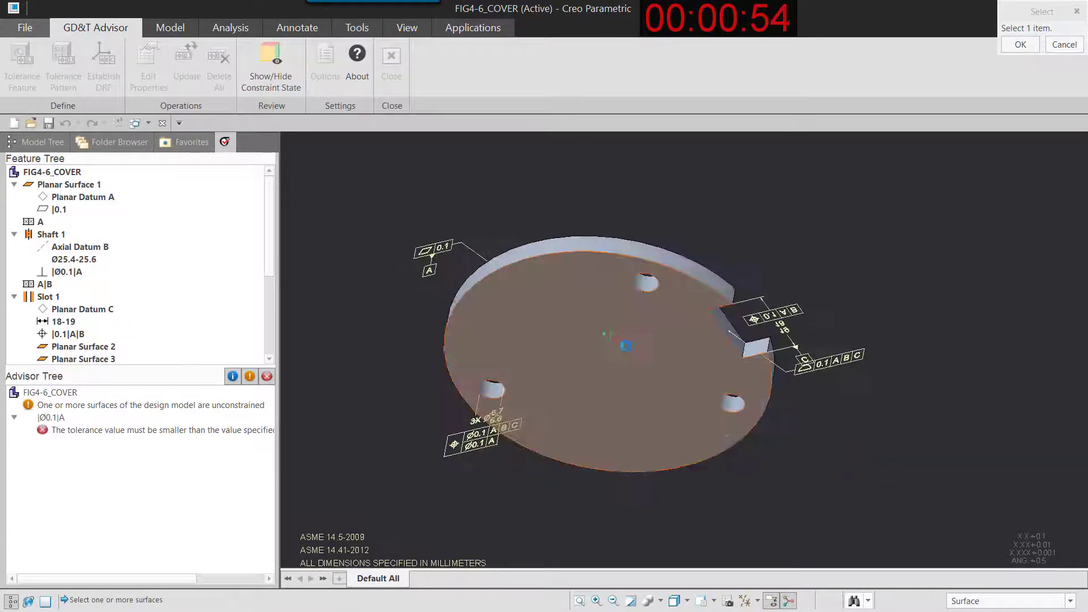
pyautogui.click(624, 338)
pyautogui.click(976, 187)
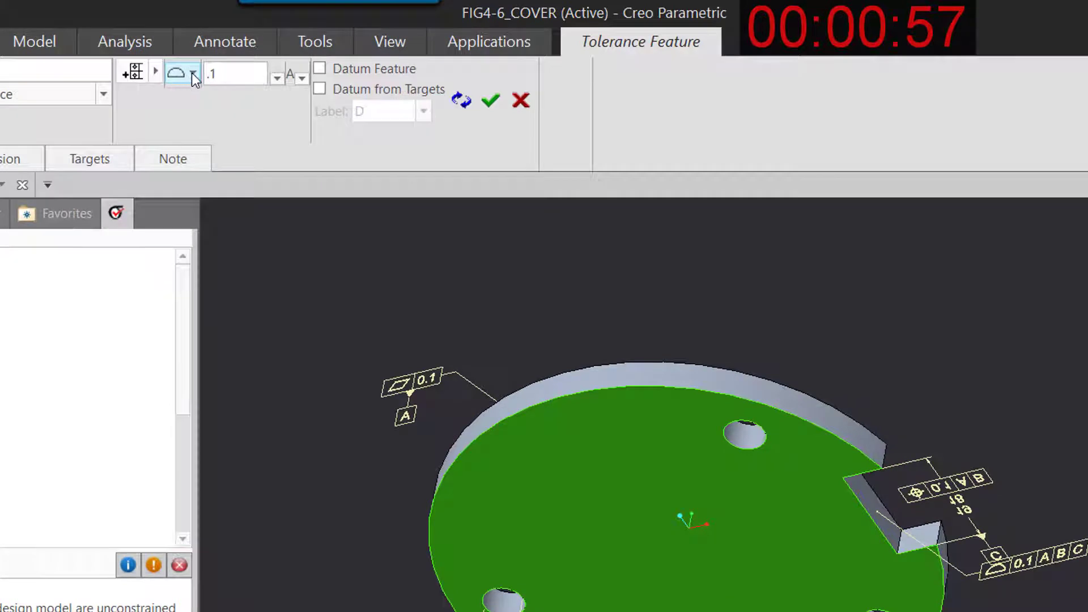
pyautogui.click(192, 74)
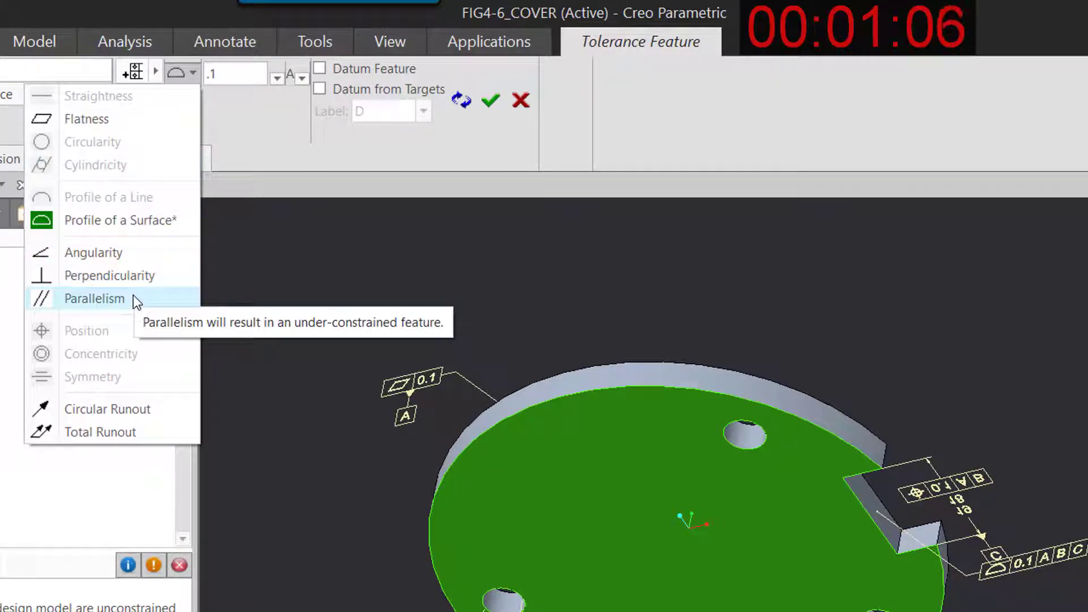
pyautogui.click(169, 85)
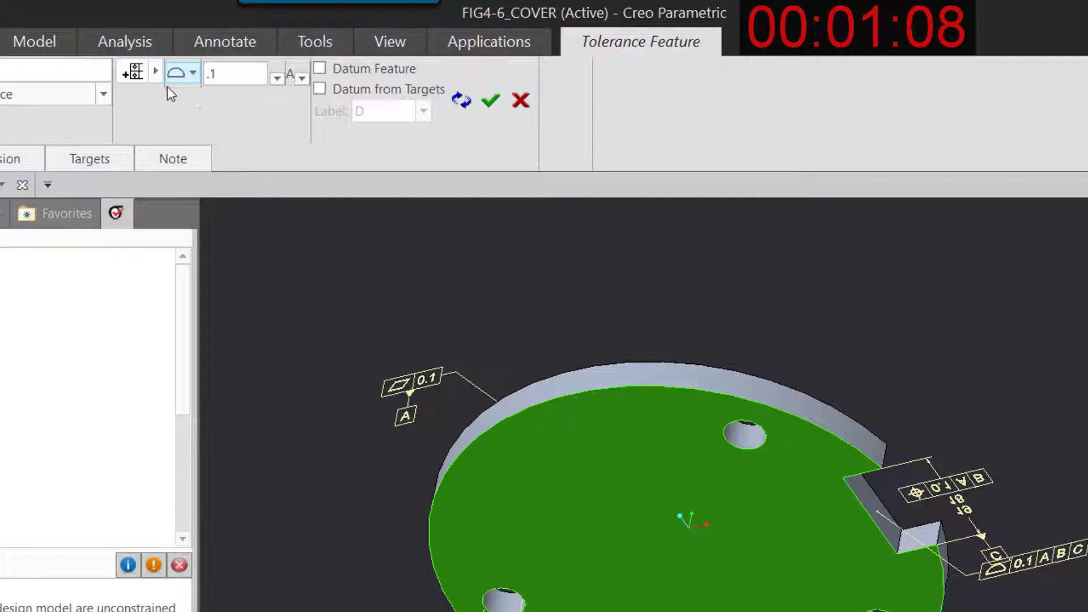
pyautogui.click(136, 73)
pyautogui.click(196, 104)
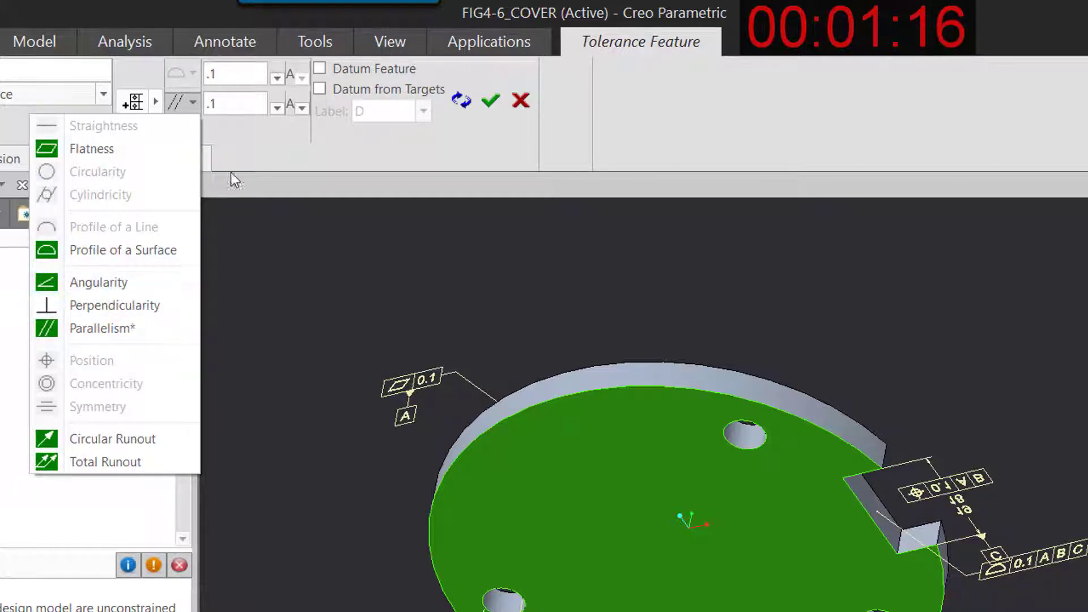
pyautogui.click(491, 101)
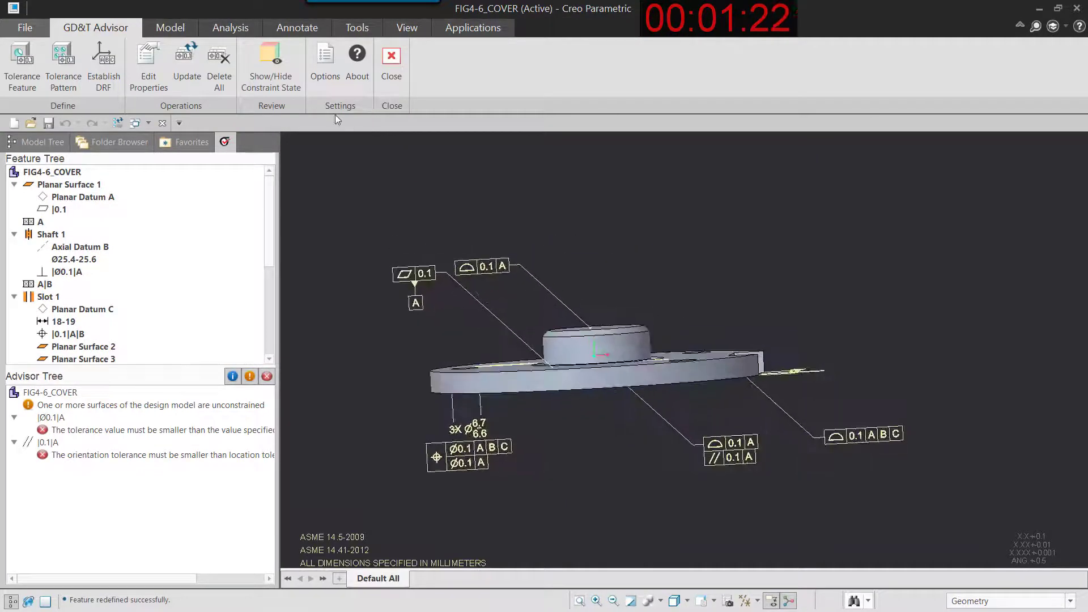
# Show constraint-state coloring and tolerance the outer Ø80 rim as Shaft 2 with Ø0.1 position to A|B
pyautogui.click(271, 64)
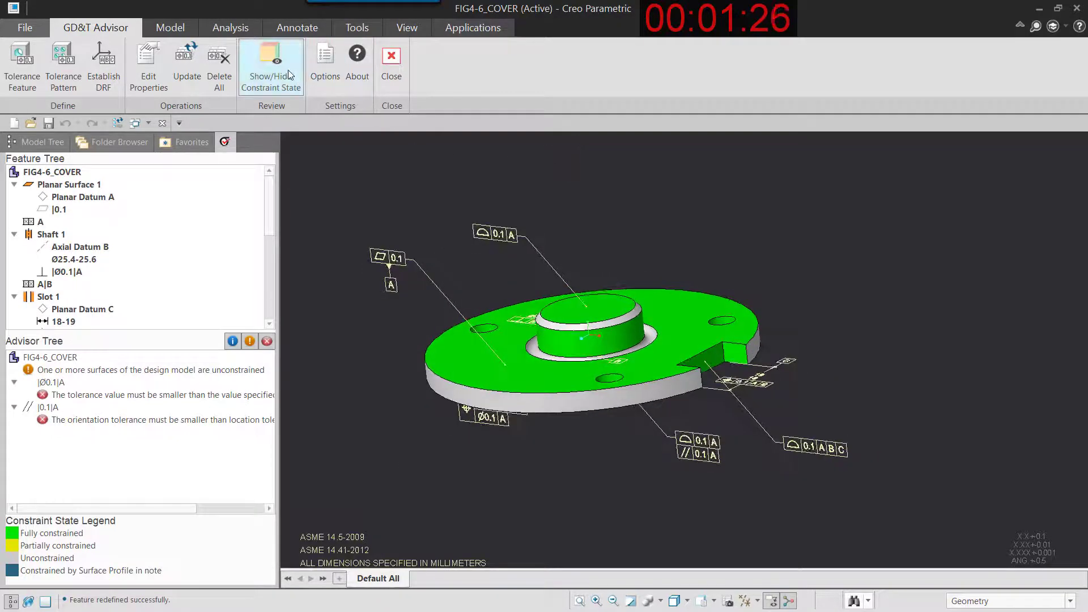
pyautogui.click(23, 64)
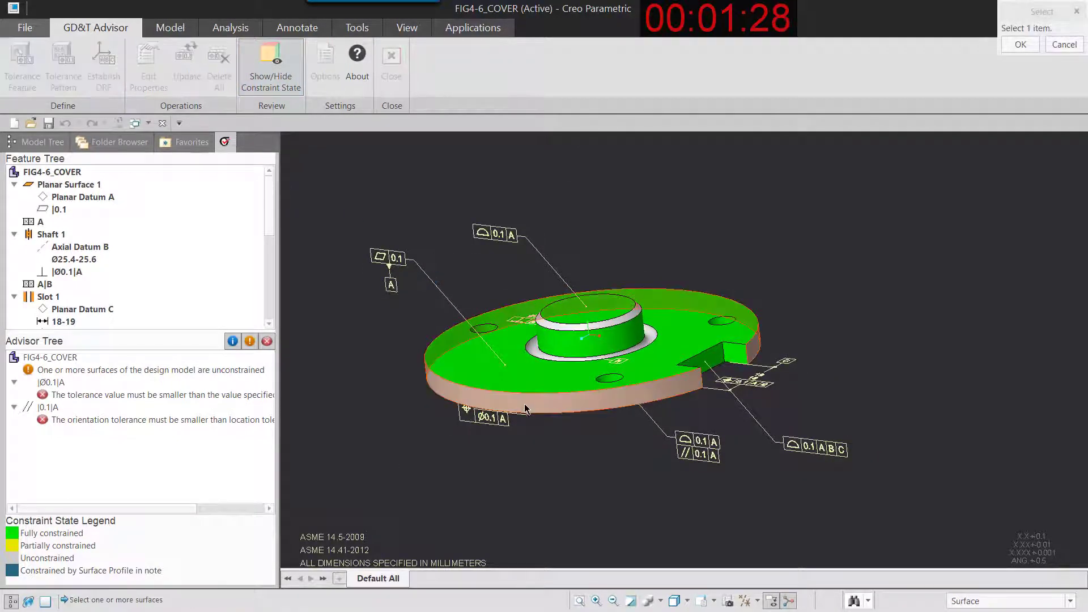
pyautogui.click(567, 404)
pyautogui.click(985, 187)
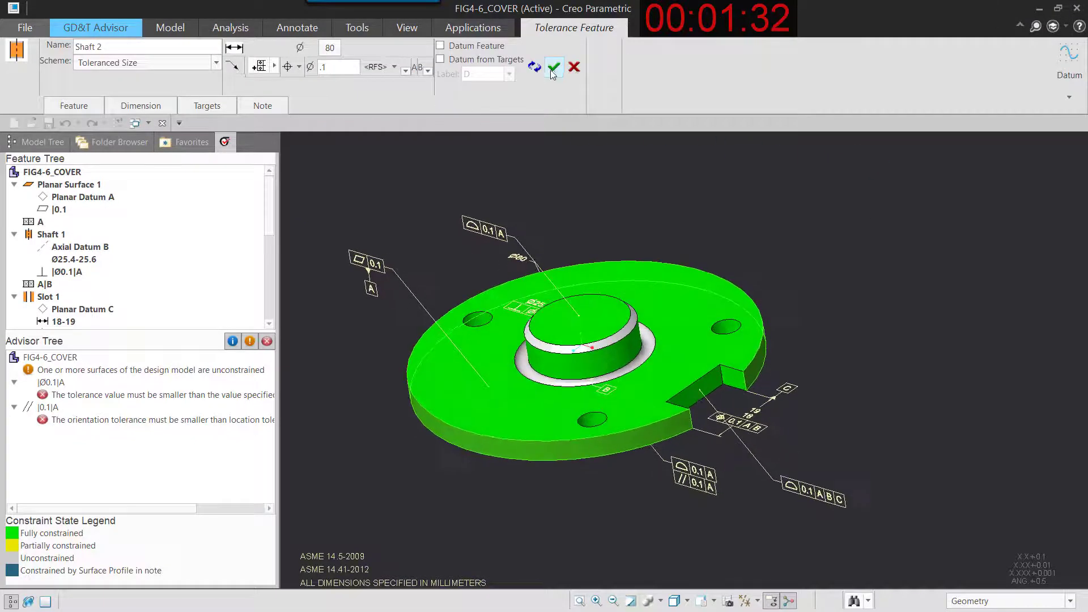
pyautogui.click(554, 66)
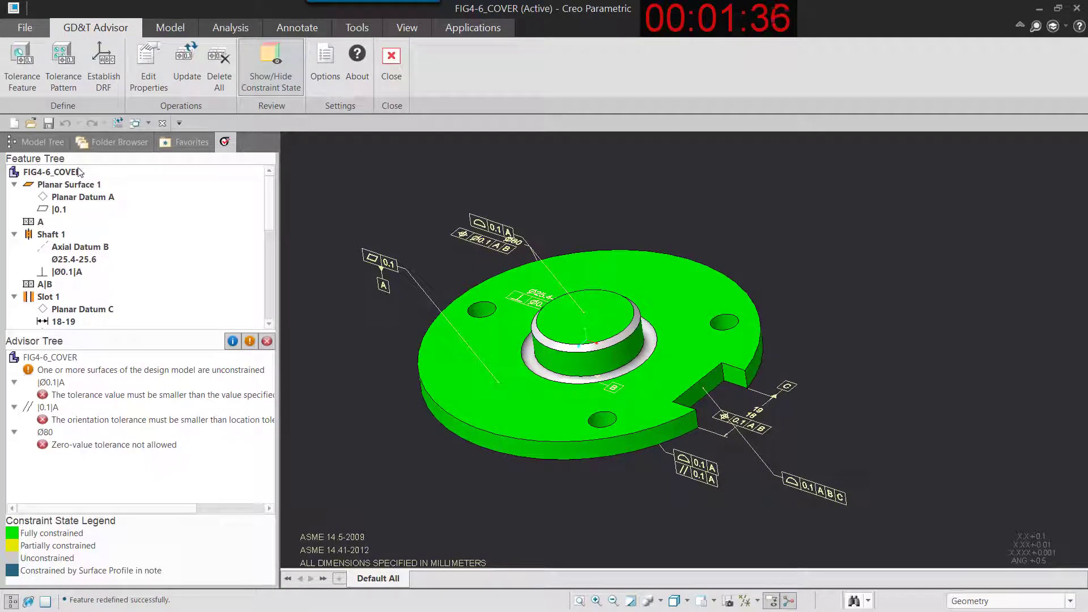
pyautogui.click(148, 73)
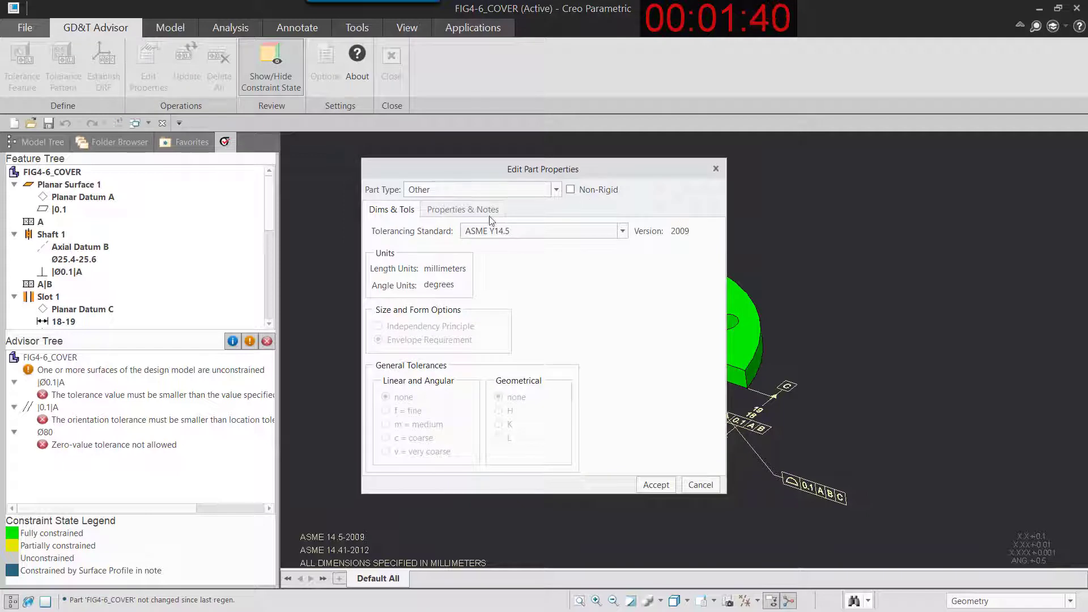
# Display the General Profile note with GENERAL_PROFILE_TOL under Properties & Notes and accept
pyautogui.click(462, 210)
pyautogui.click(604, 273)
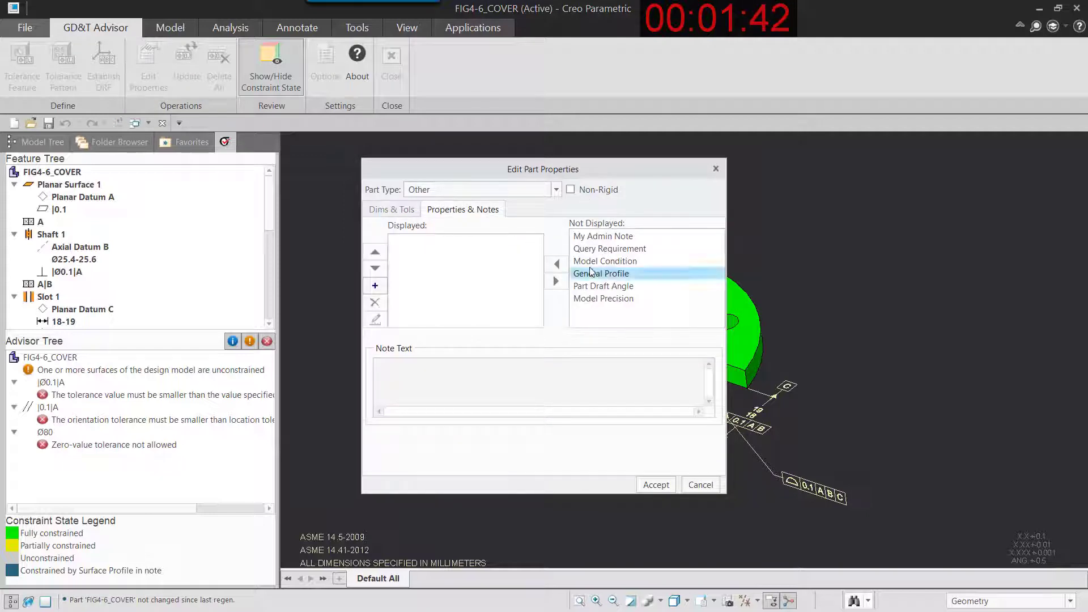
pyautogui.click(556, 264)
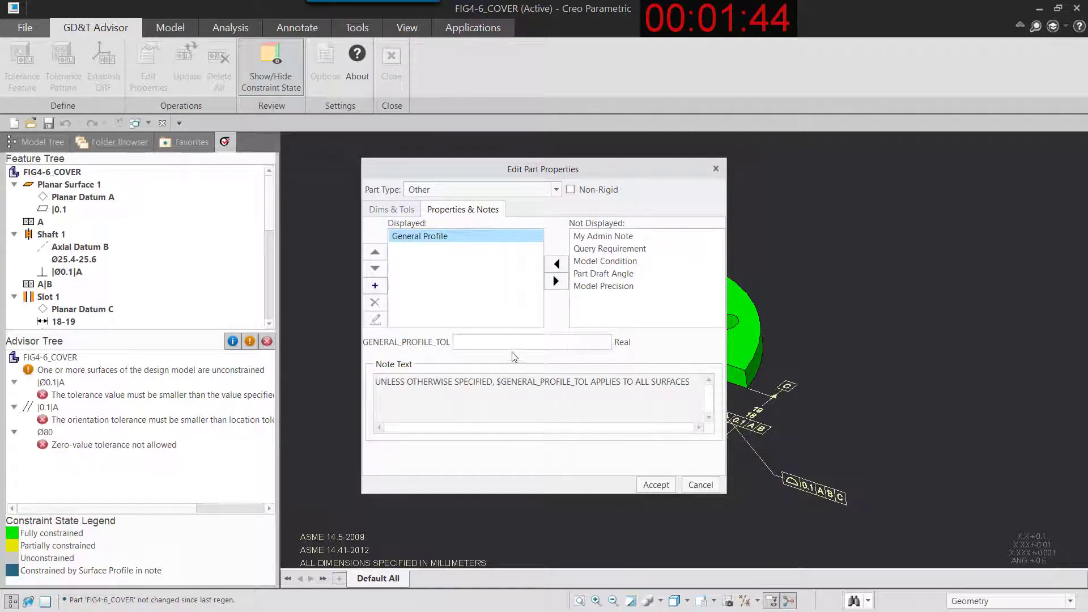
pyautogui.click(517, 338)
pyautogui.click(656, 486)
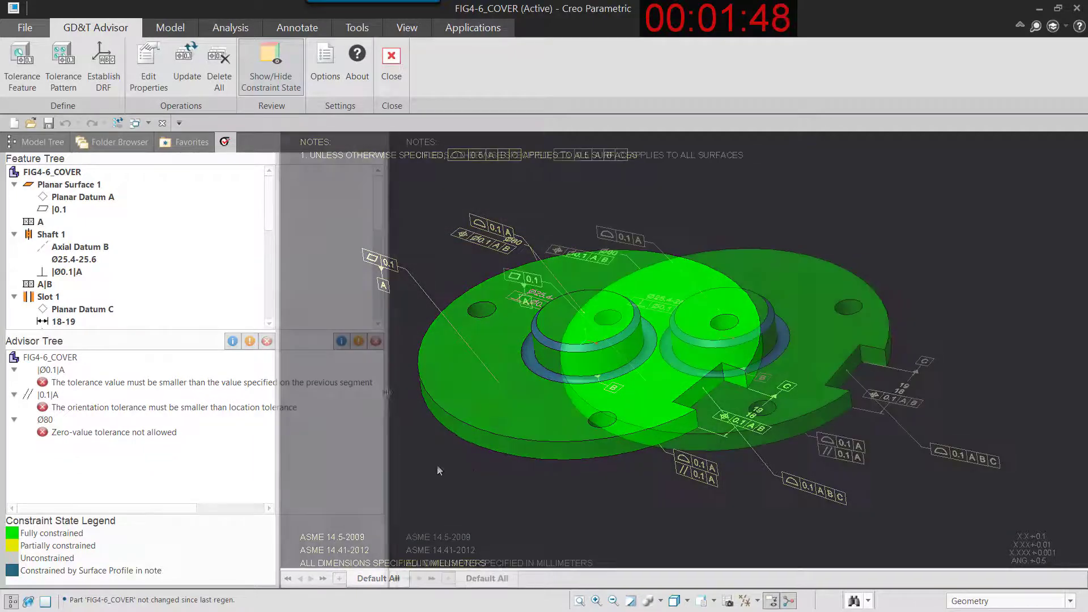
pyautogui.click(301, 383)
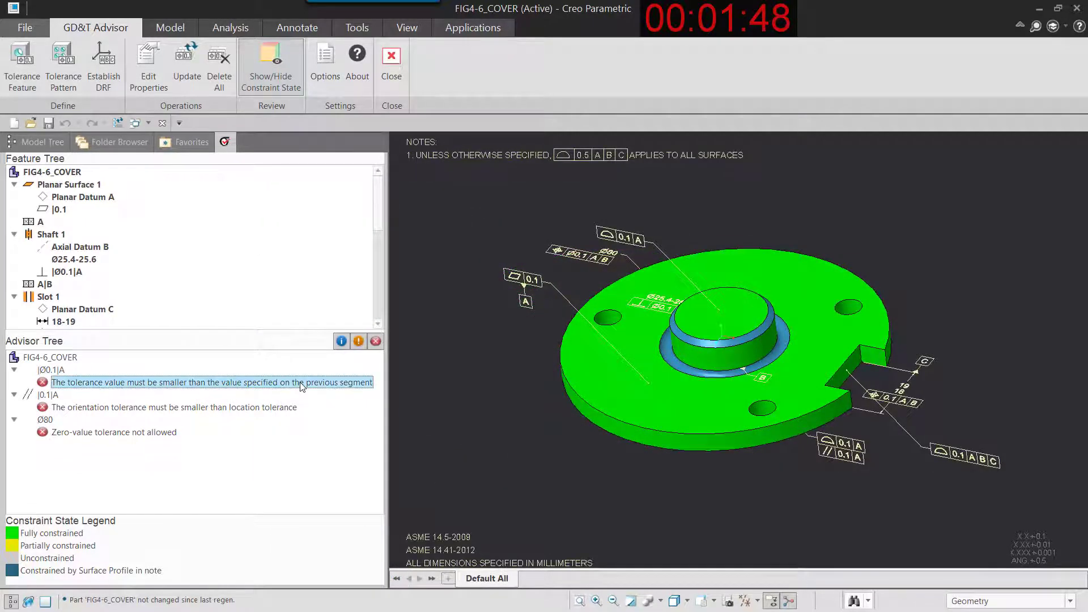
pyautogui.click(279, 408)
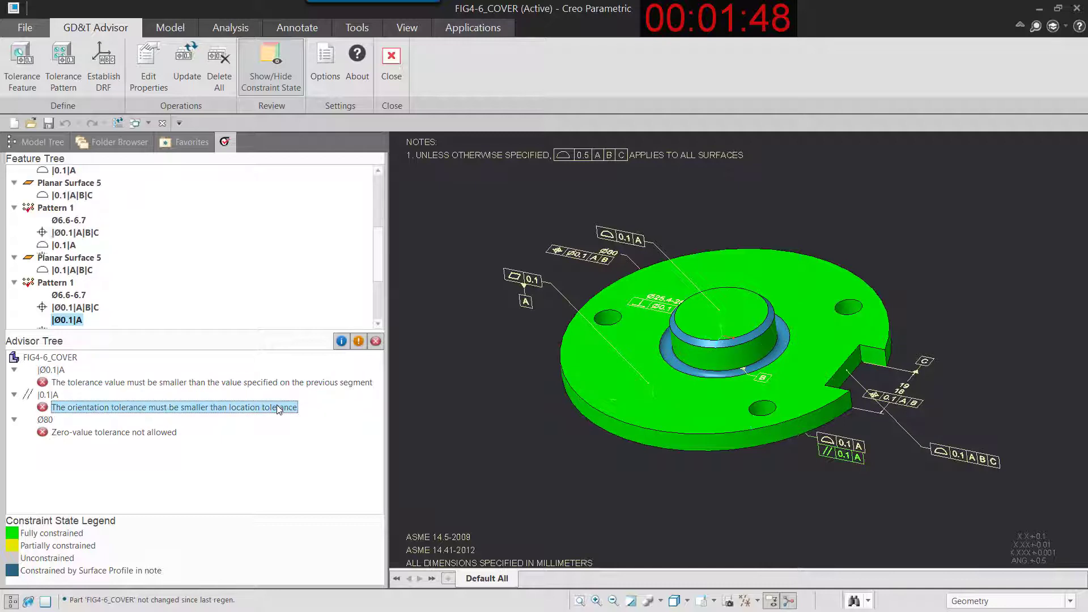
pyautogui.click(178, 434)
pyautogui.click(194, 409)
pyautogui.rightClick(193, 413)
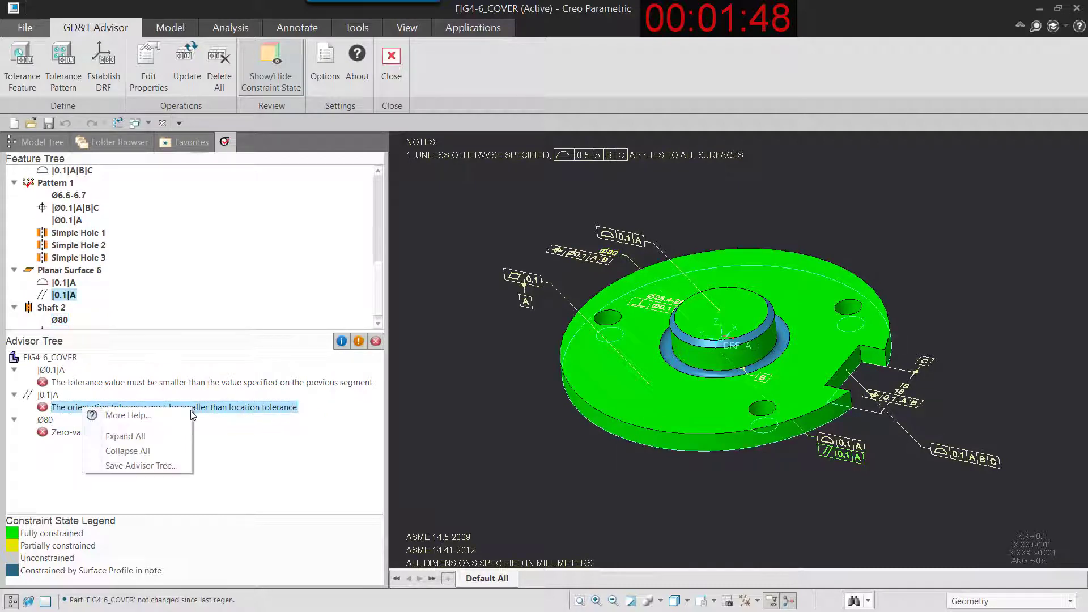
pyautogui.click(190, 416)
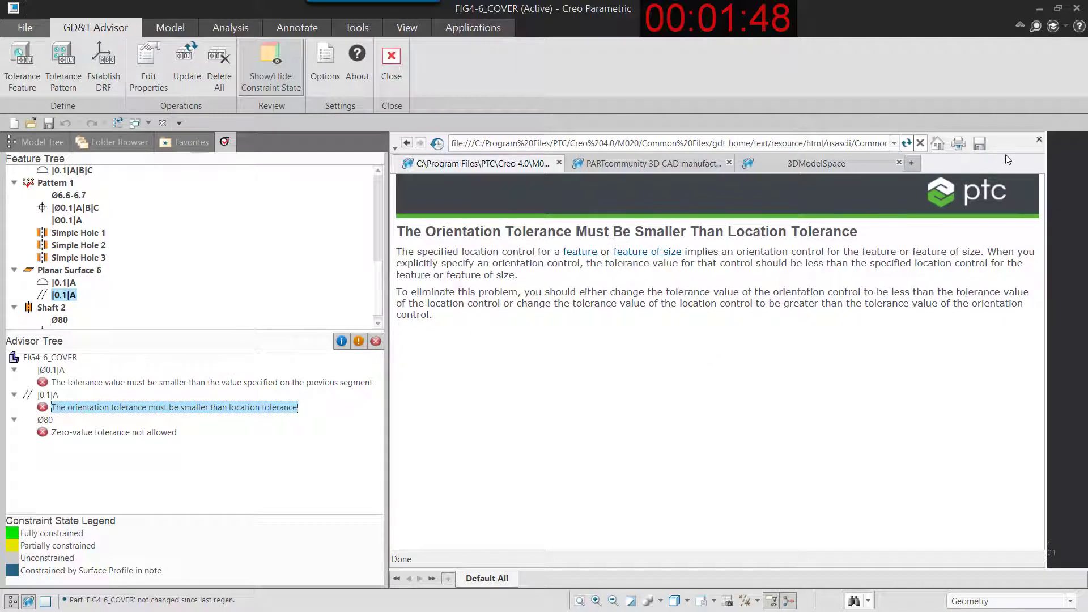
pyautogui.click(1039, 140)
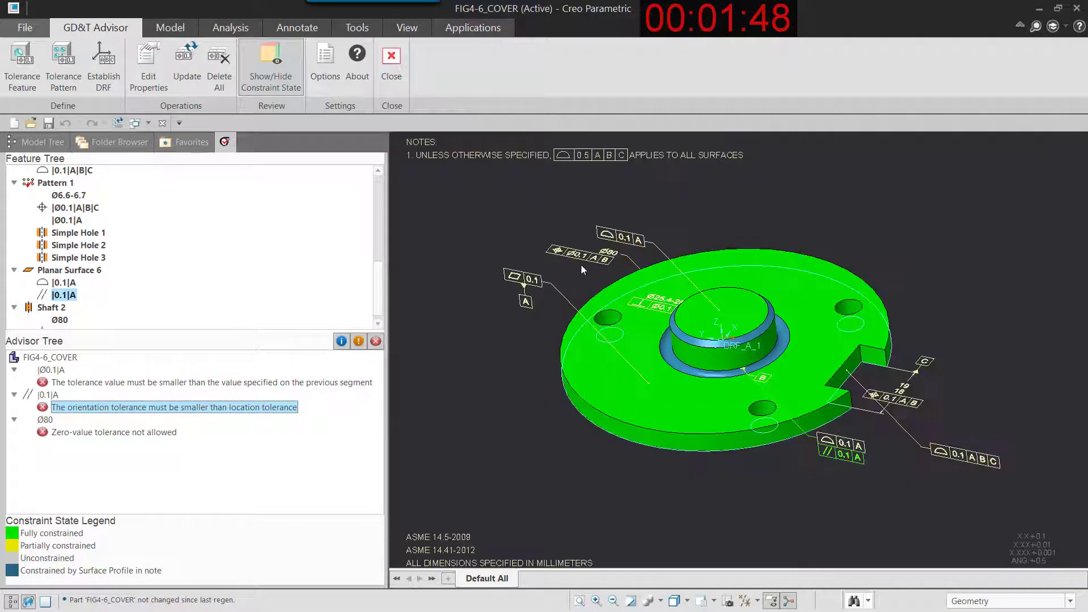
pyautogui.click(41, 397)
pyautogui.rightClick(47, 396)
# Change the parallelism tolerance value to 0.05
pyautogui.click(74, 404)
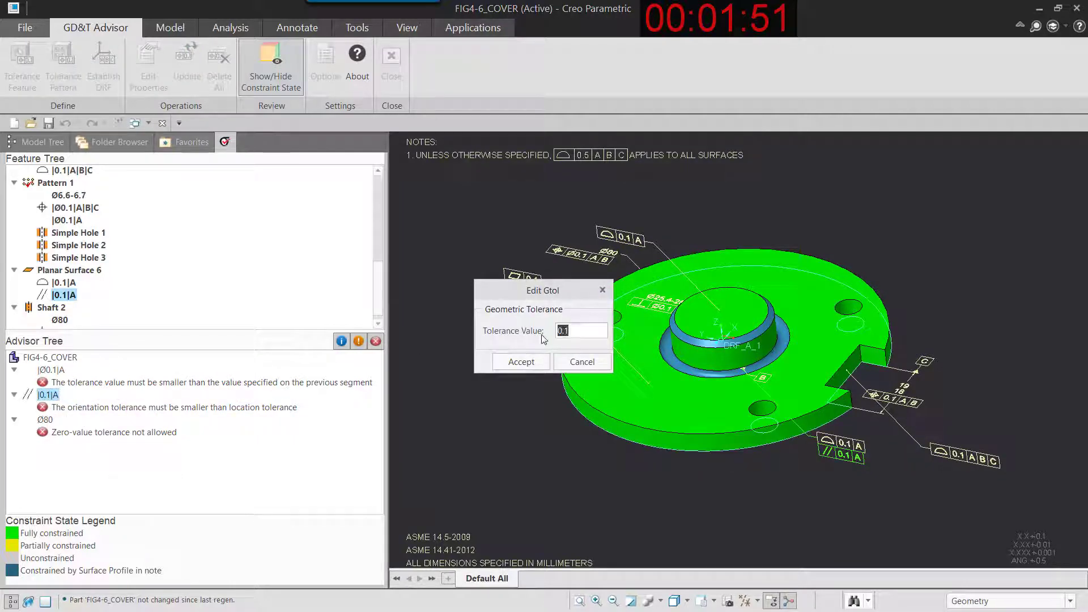
pyautogui.write('0.05')
pyautogui.click(521, 361)
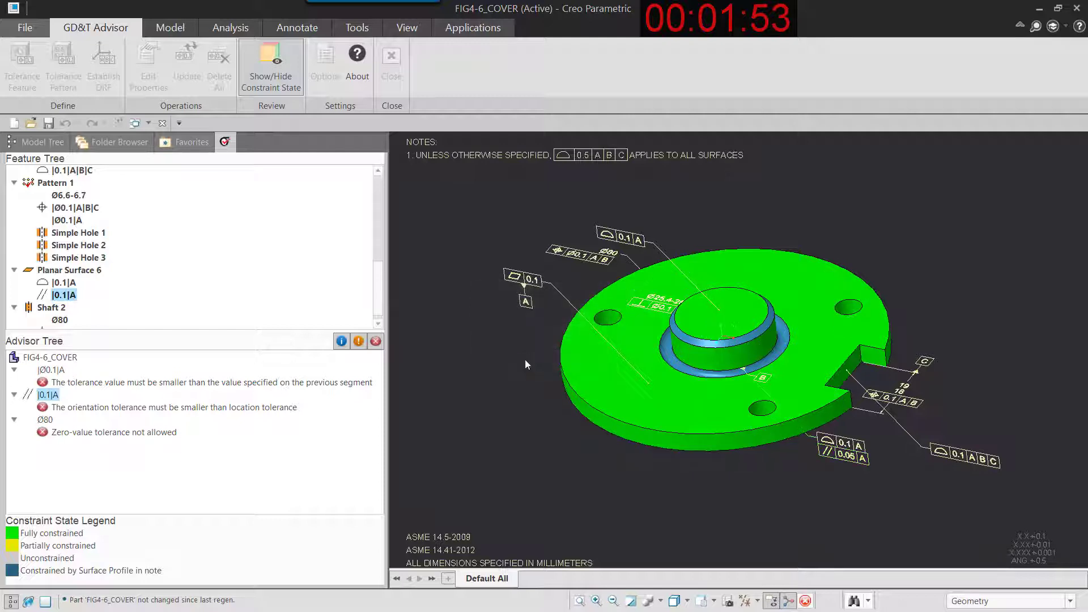
# Change the hole pattern's lower-row Ø0.1|A position tolerance to .05
pyautogui.rightClick(62, 369)
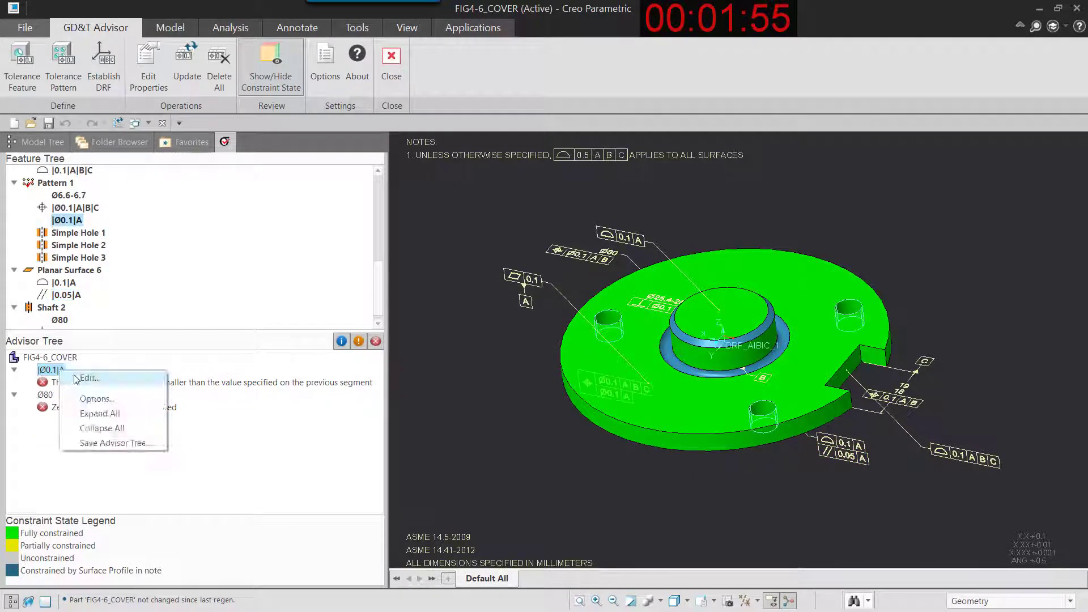
pyautogui.click(76, 377)
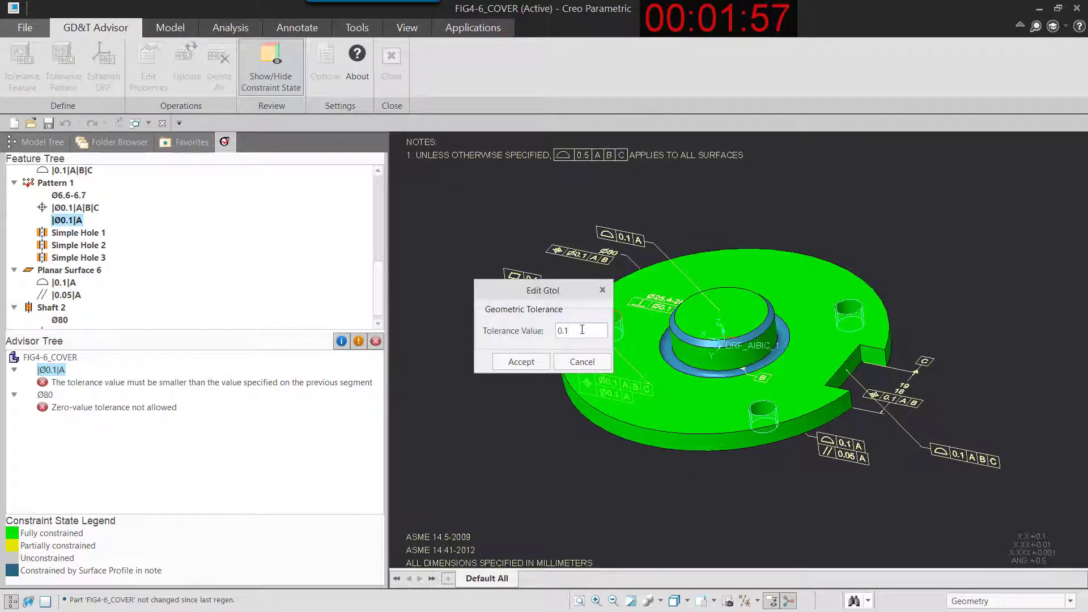
pyautogui.write('.05')
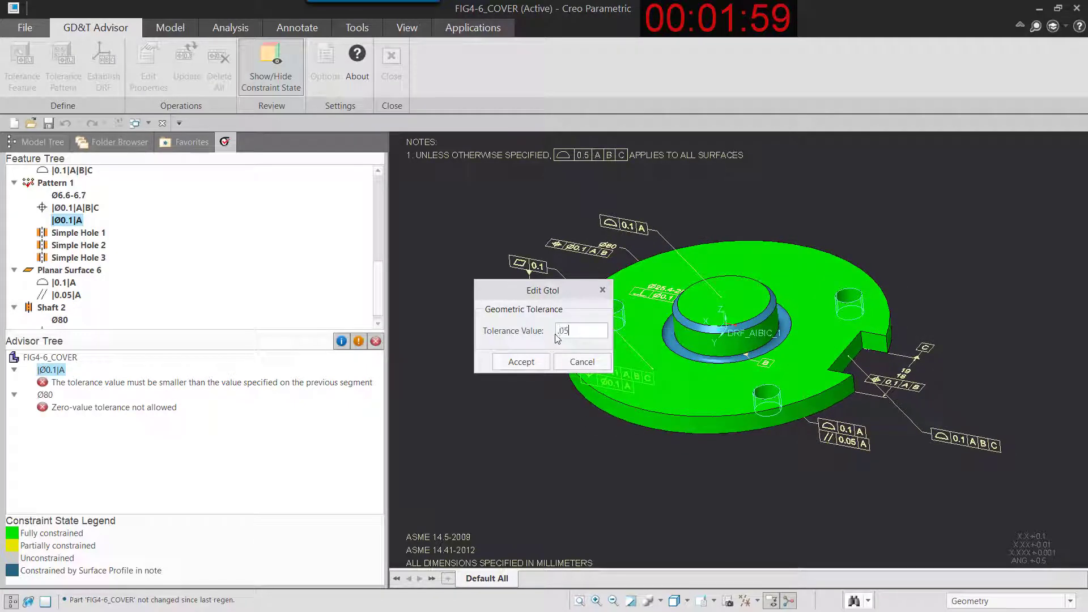
pyautogui.click(521, 362)
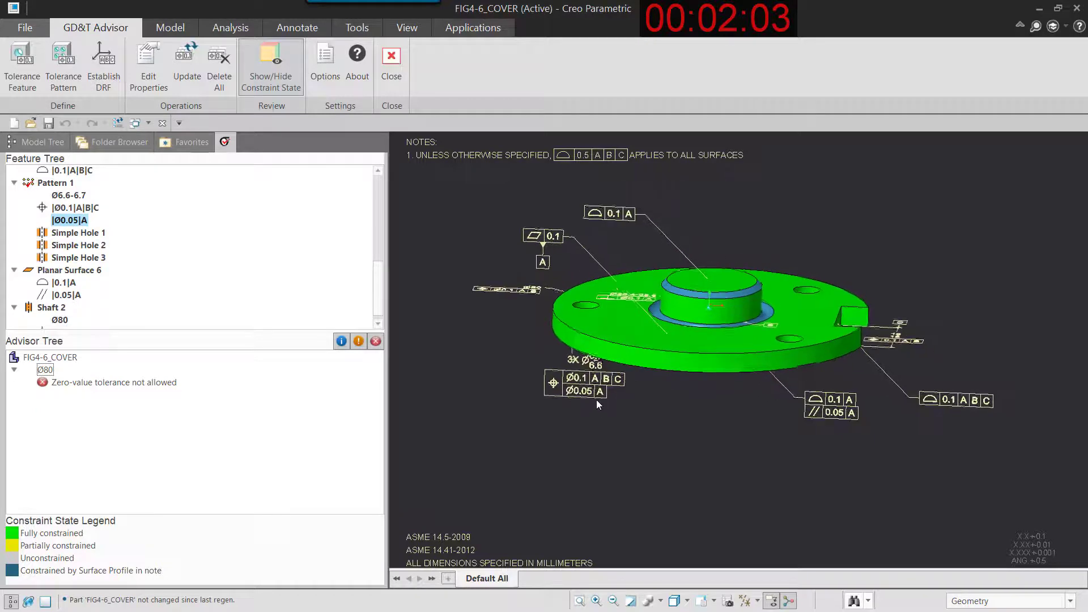
# Set the Ø80 diameter to a +/- Symmetric tolerance with value .1
pyautogui.rightClick(48, 372)
pyautogui.moveTo(114, 374)
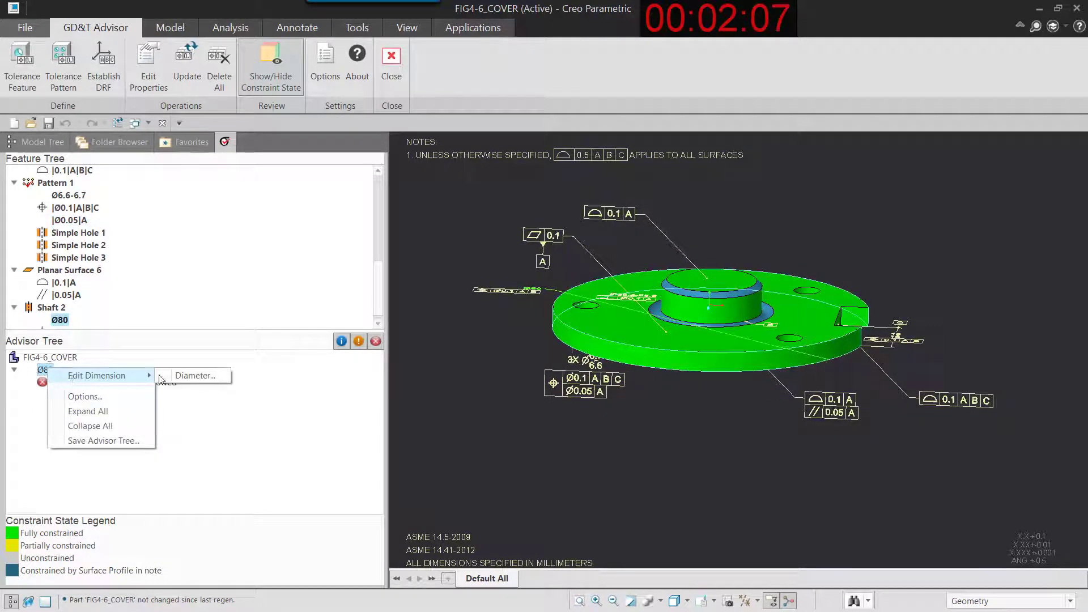
pyautogui.click(187, 375)
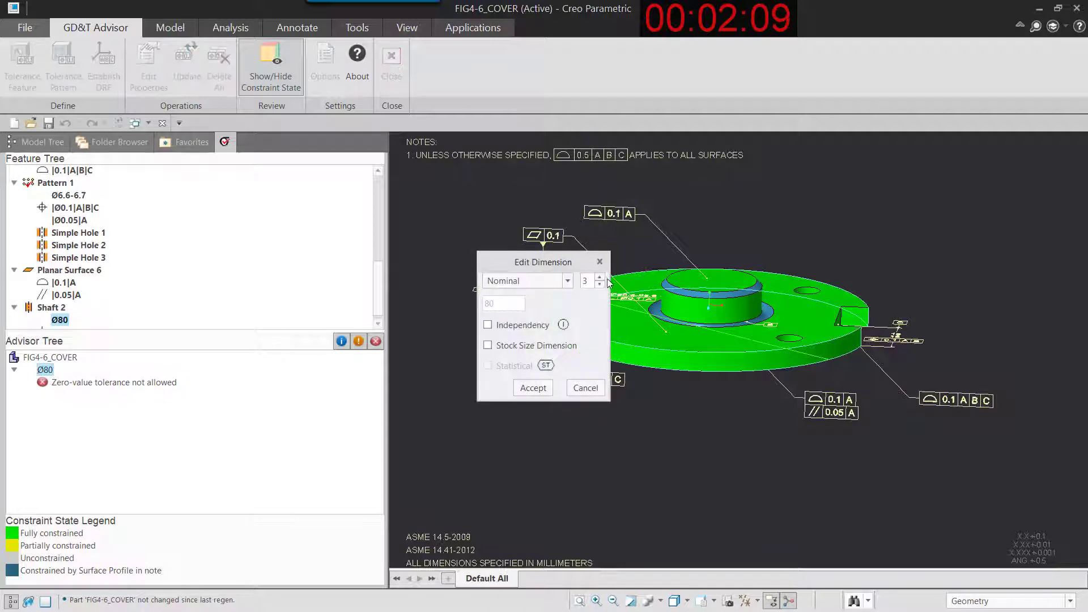
pyautogui.click(569, 280)
pyautogui.click(568, 291)
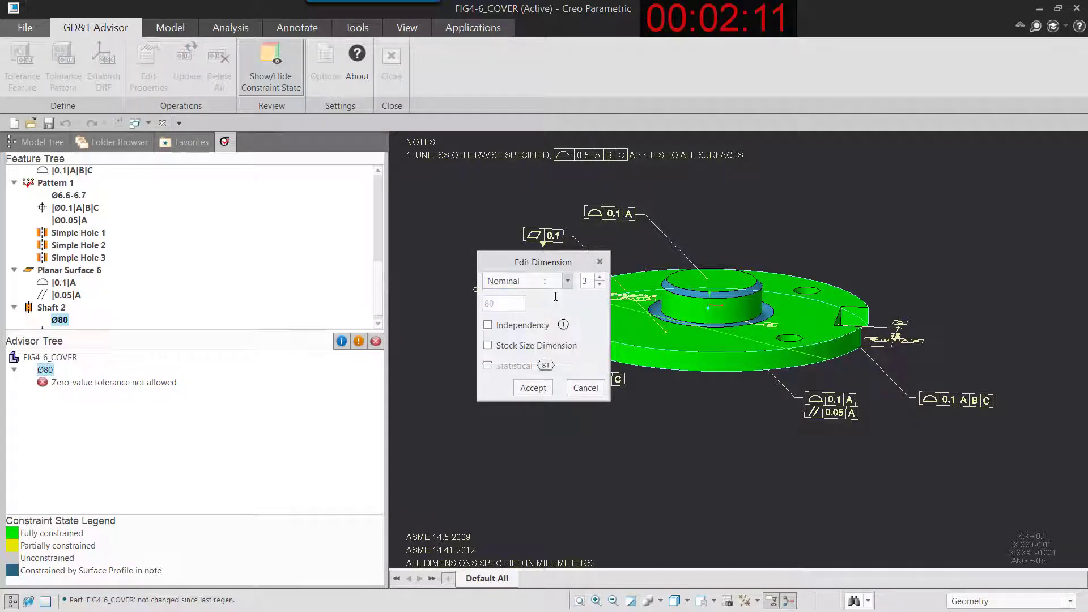
pyautogui.moveTo(570, 301); pyautogui.dragTo(528, 301)
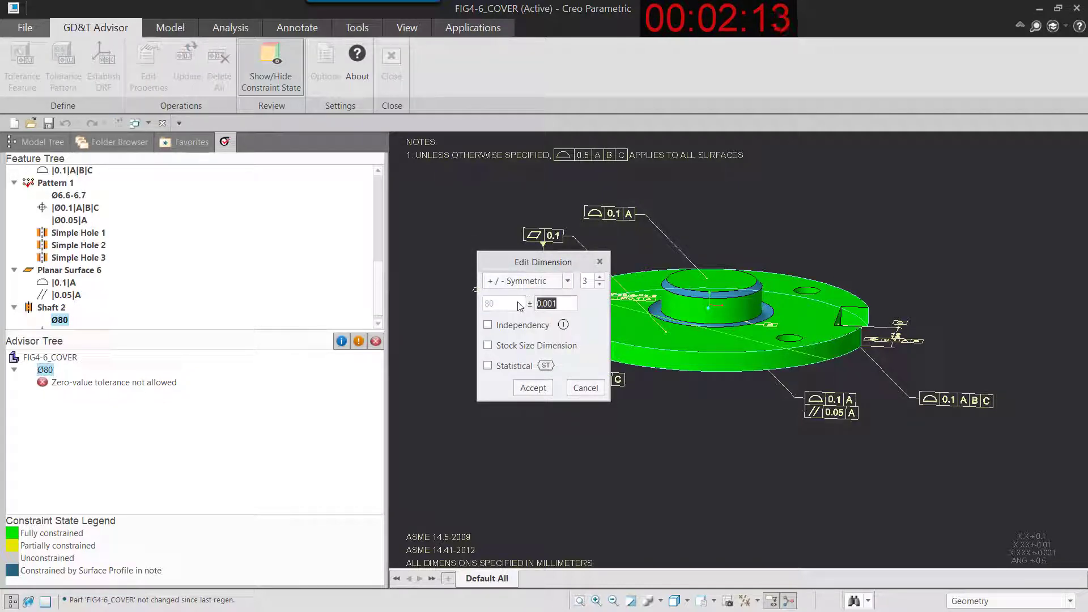
pyautogui.write('.1')
pyautogui.click(533, 388)
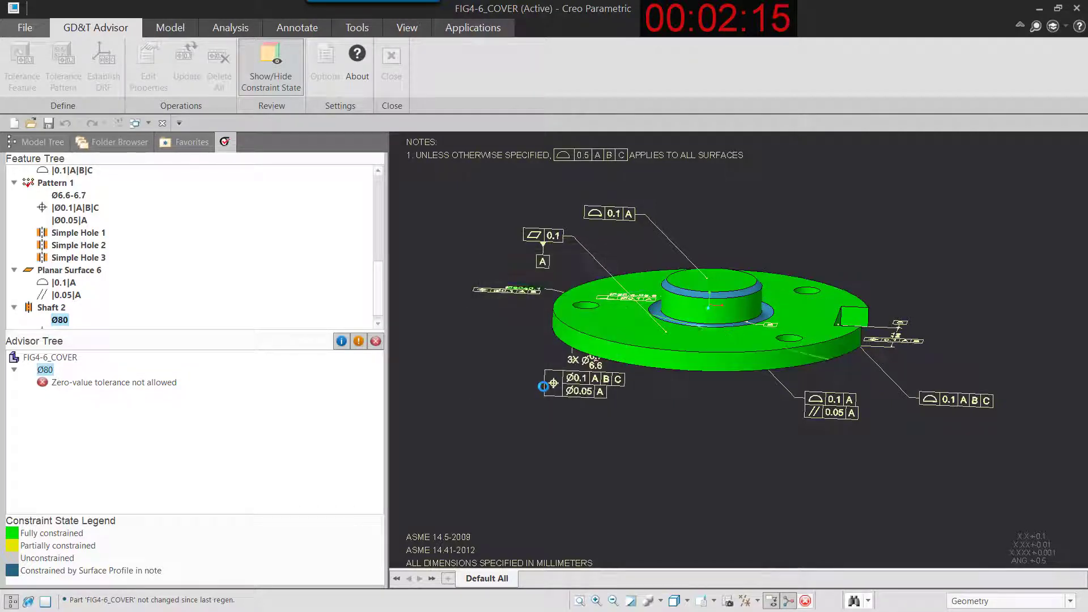